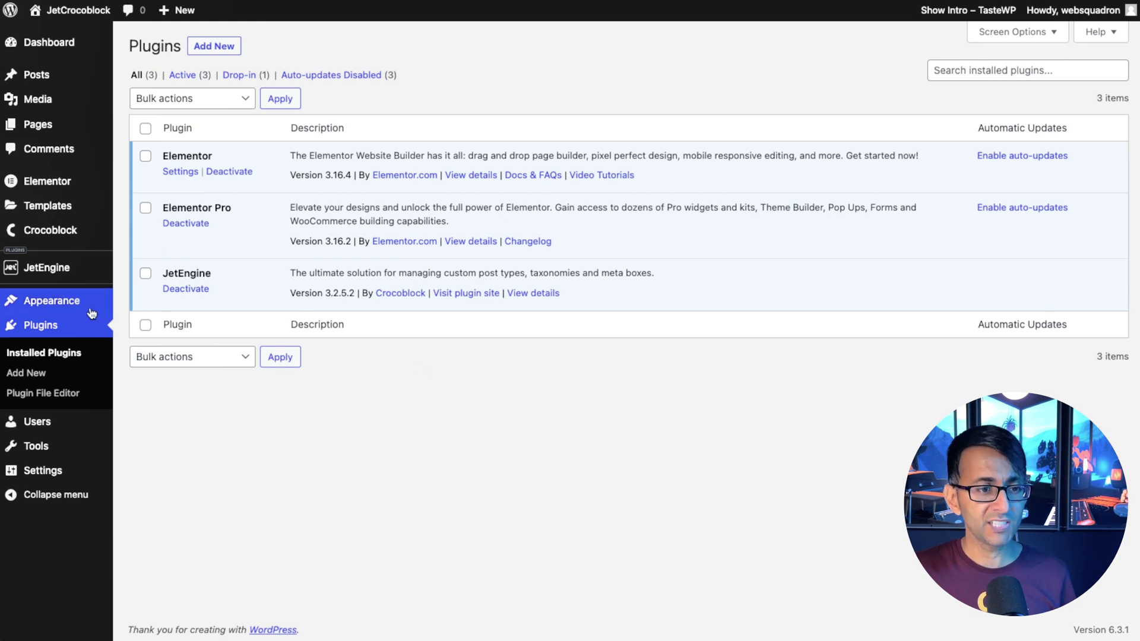
Step: Go to the JetEngine dashboard from the admin sidebar
{"action": "mouse_move", "coordinate": [98, 277]}
{"action": "left_click", "coordinate": [152, 272]}
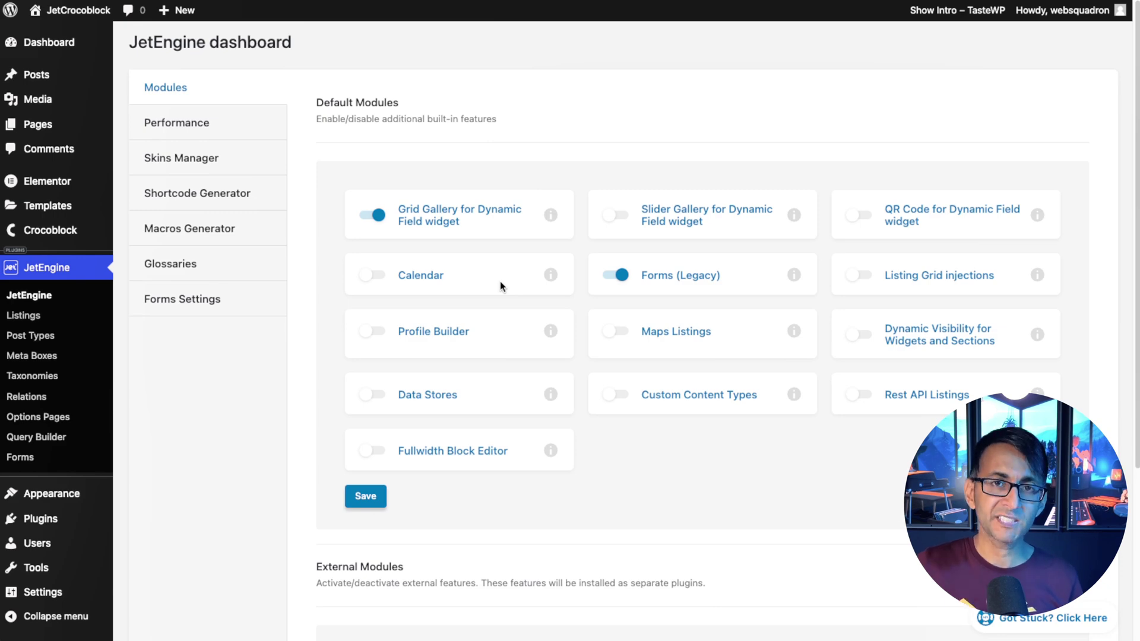
Step: View the Calendar module's description and tutorial links, then dismiss them
{"action": "left_click", "coordinate": [551, 275]}
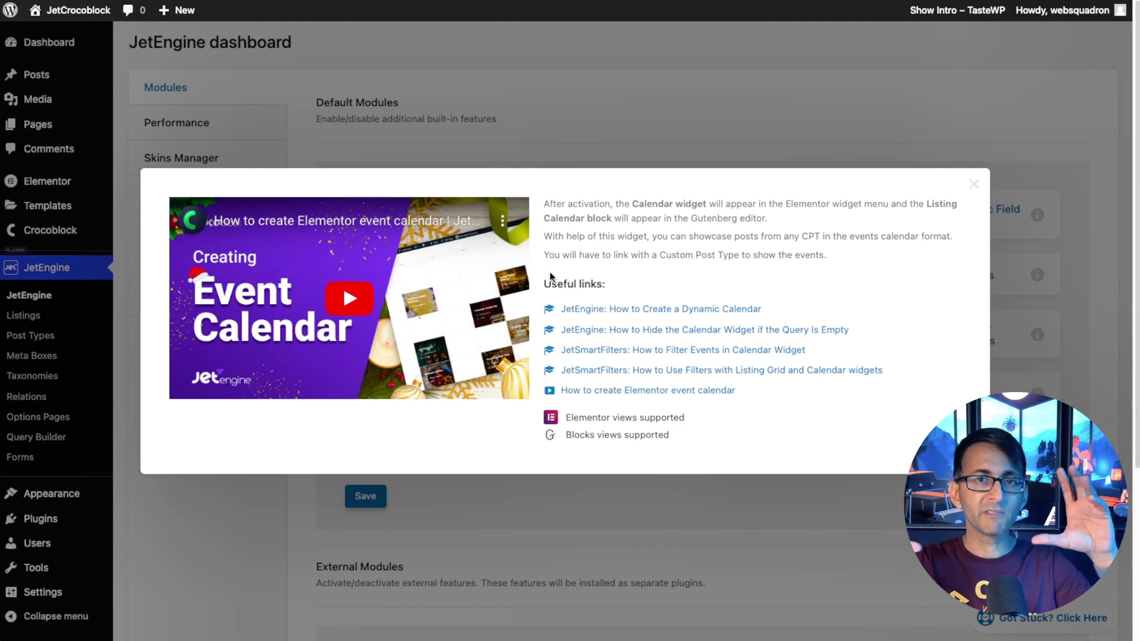
{"action": "left_click", "coordinate": [974, 184]}
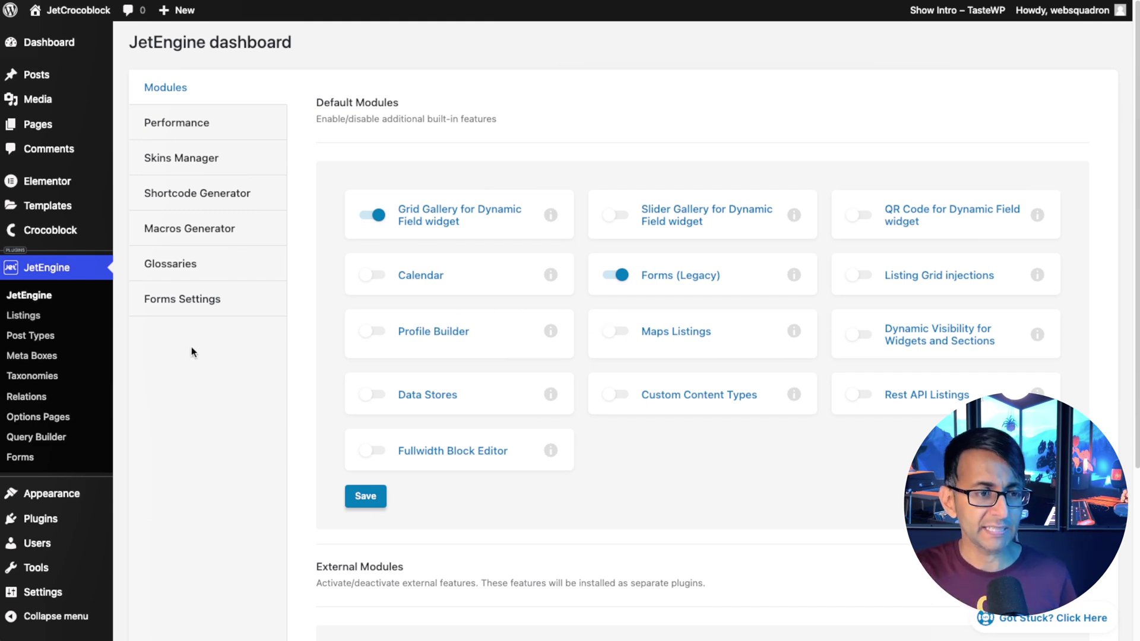
Step: Save the Performance tweaks with Optimized DOM switched on and back off
{"action": "left_click", "coordinate": [176, 123]}
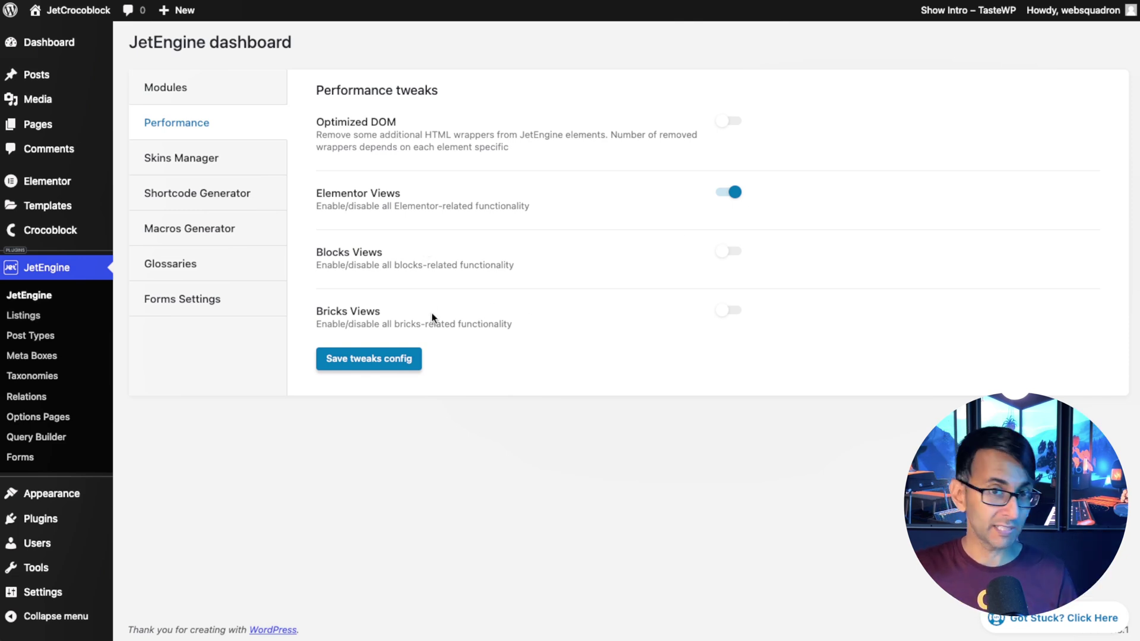
{"action": "left_click", "coordinate": [732, 122]}
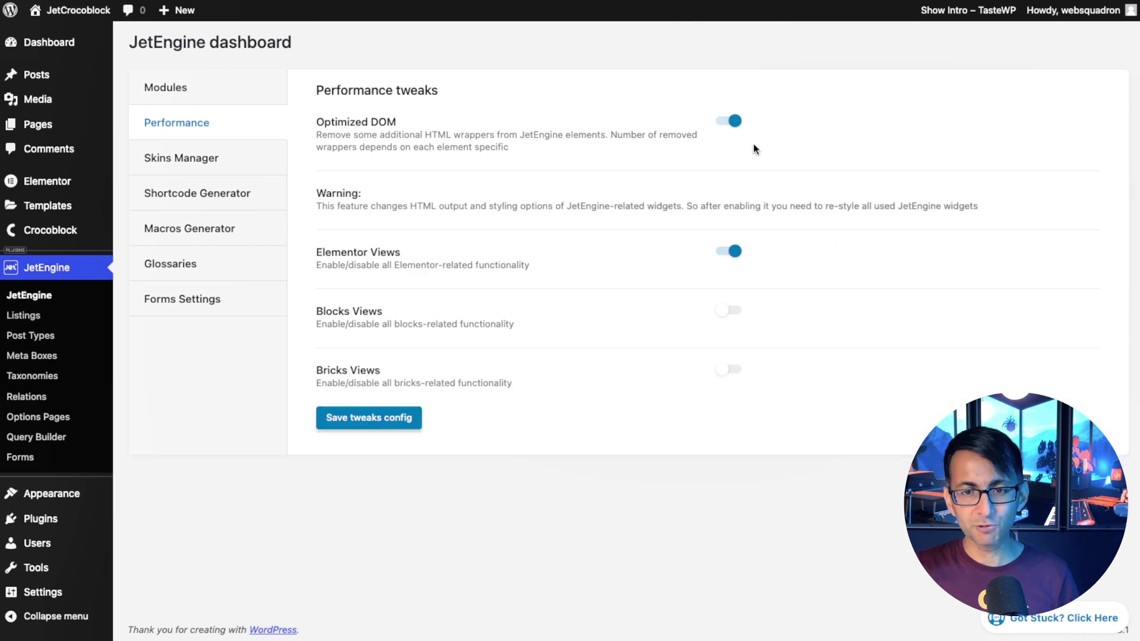
{"action": "left_click", "coordinate": [720, 126]}
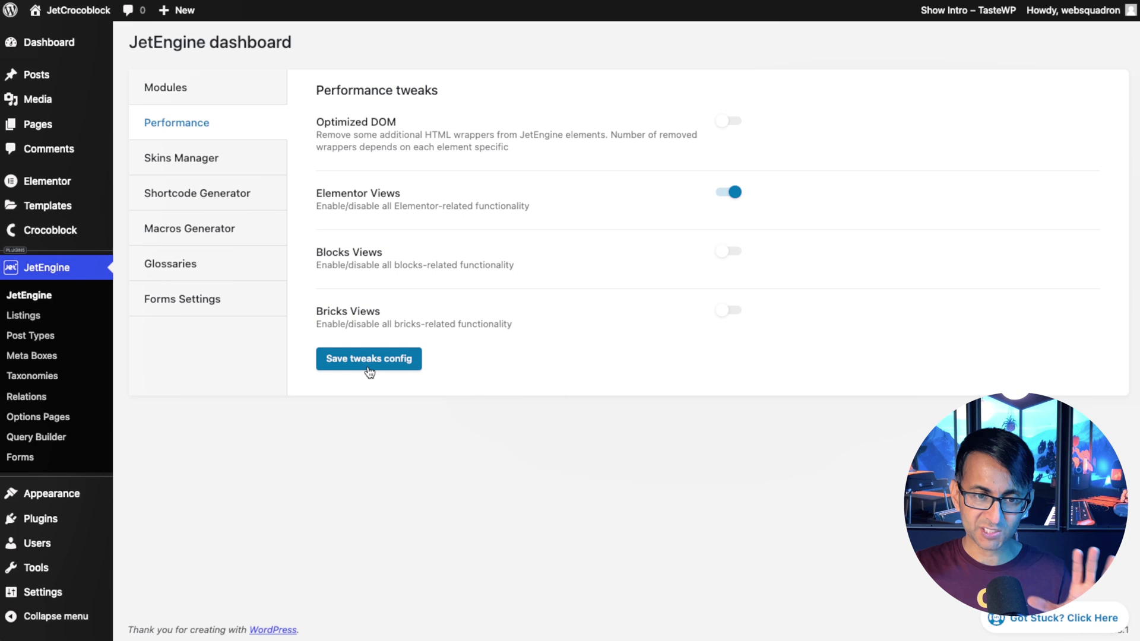
{"action": "left_click", "coordinate": [376, 360]}
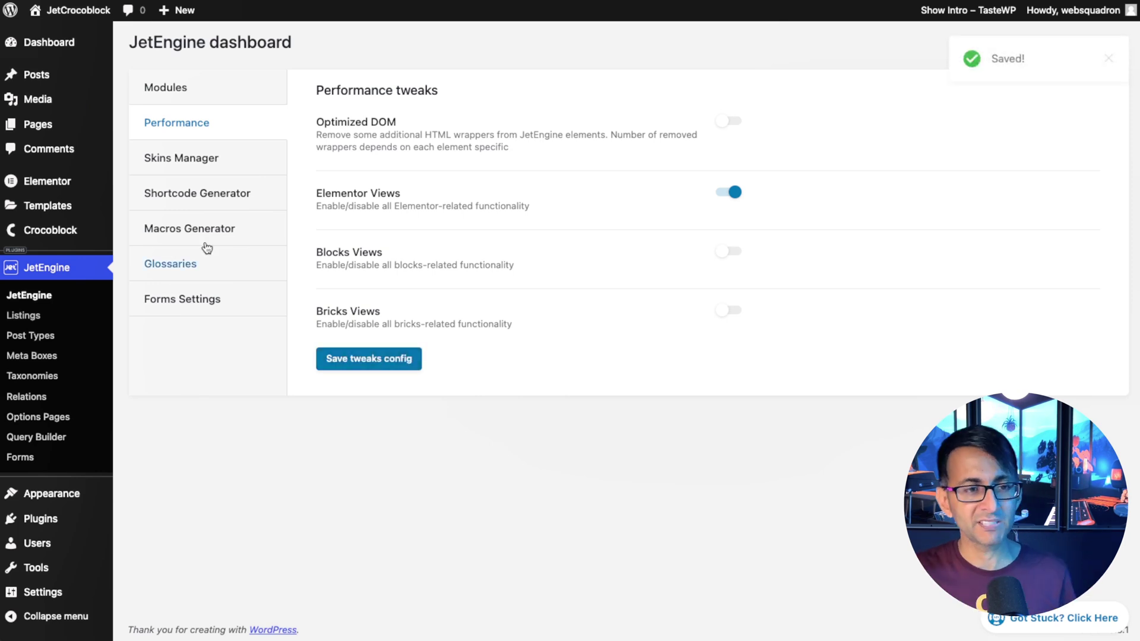
Step: Browse Skins Manager, Shortcode Generator, Macros Generator, Glossaries and Forms Settings in turn
{"action": "left_click", "coordinate": [206, 169]}
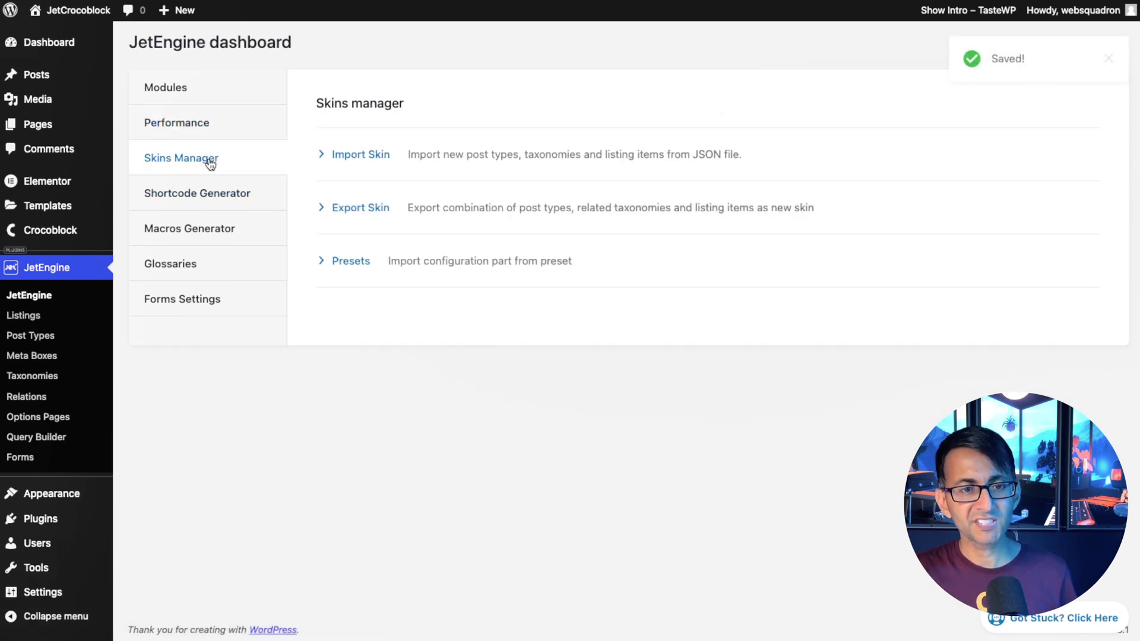
{"action": "left_click", "coordinate": [209, 195]}
{"action": "left_click", "coordinate": [212, 231]}
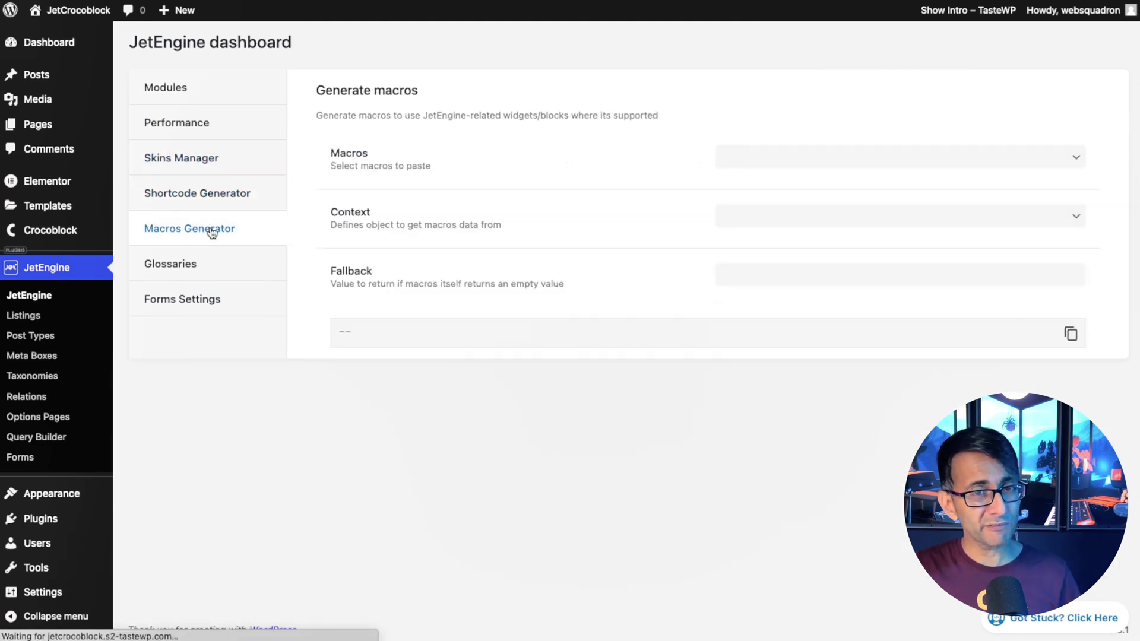
{"action": "left_click", "coordinate": [214, 276]}
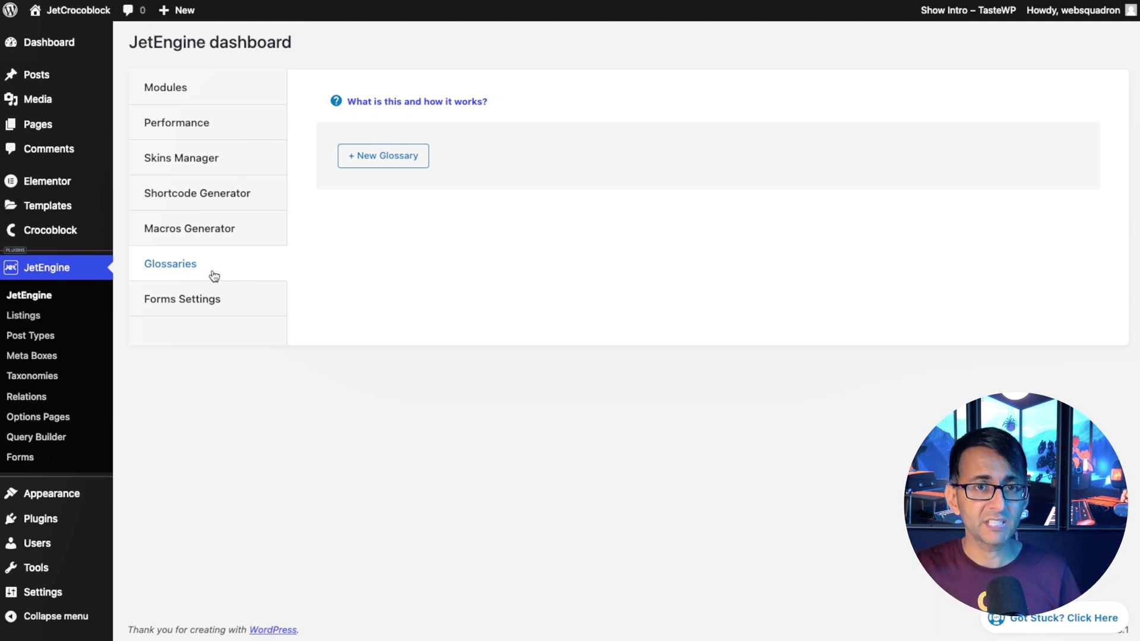
{"action": "left_click", "coordinate": [211, 300]}
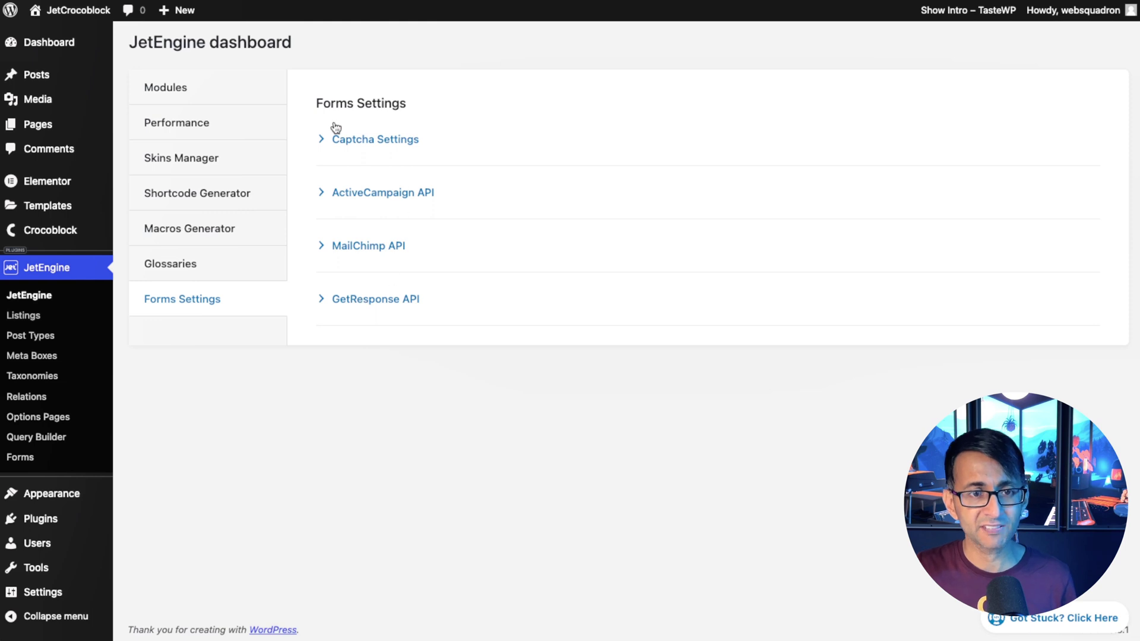
Step: Expand and collapse Captcha Settings, then return to the Modules list
{"action": "left_click", "coordinate": [321, 145]}
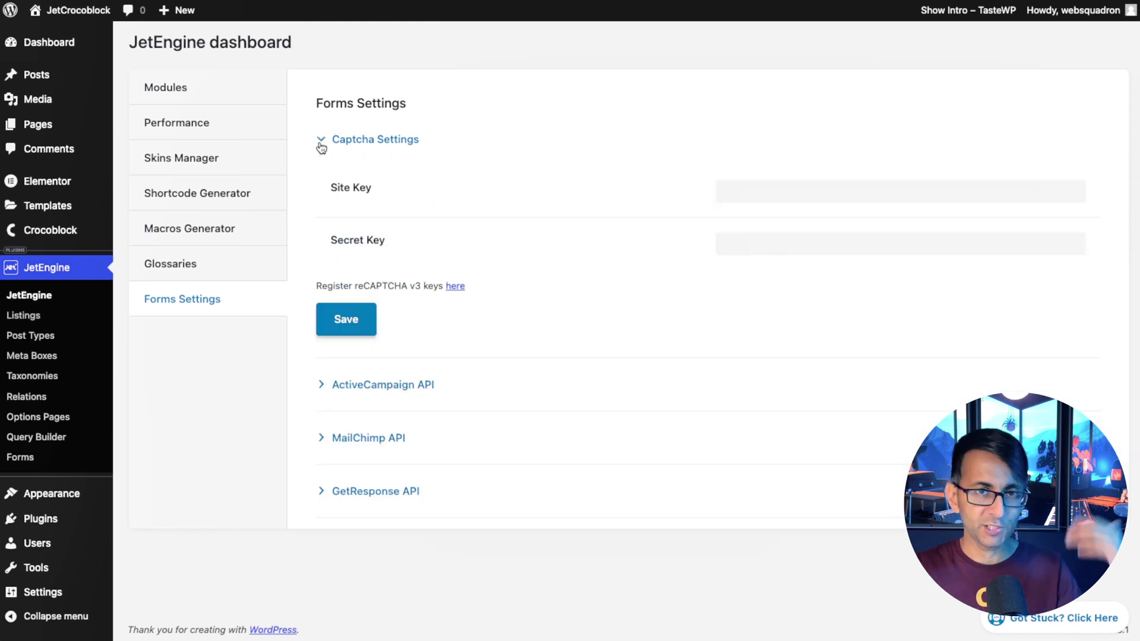
{"action": "left_click", "coordinate": [322, 145]}
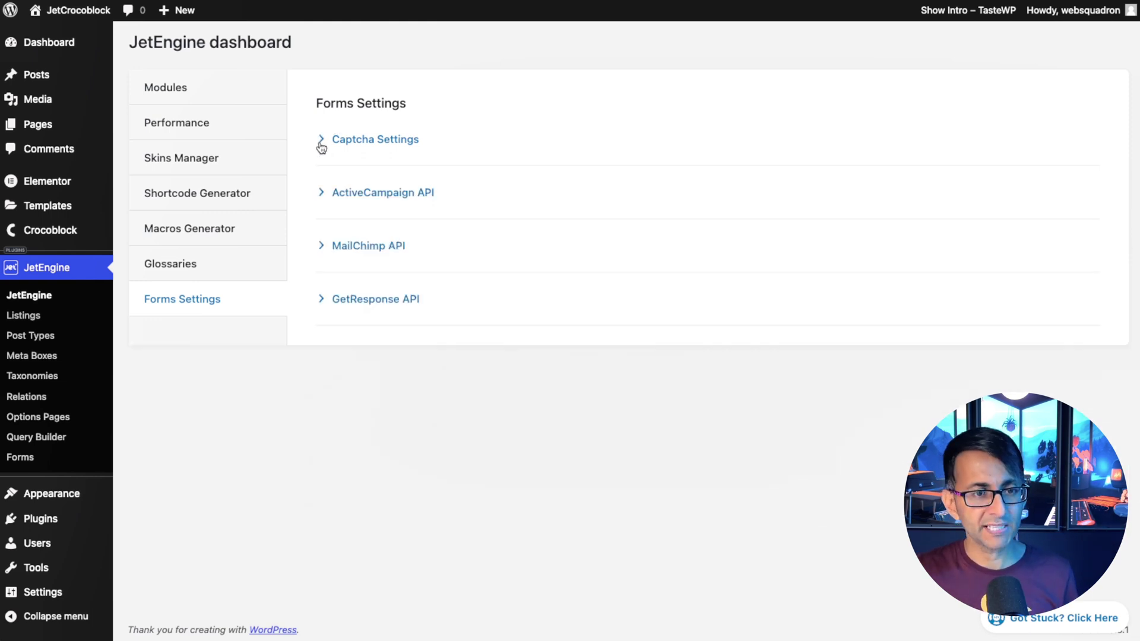
{"action": "left_click", "coordinate": [206, 84]}
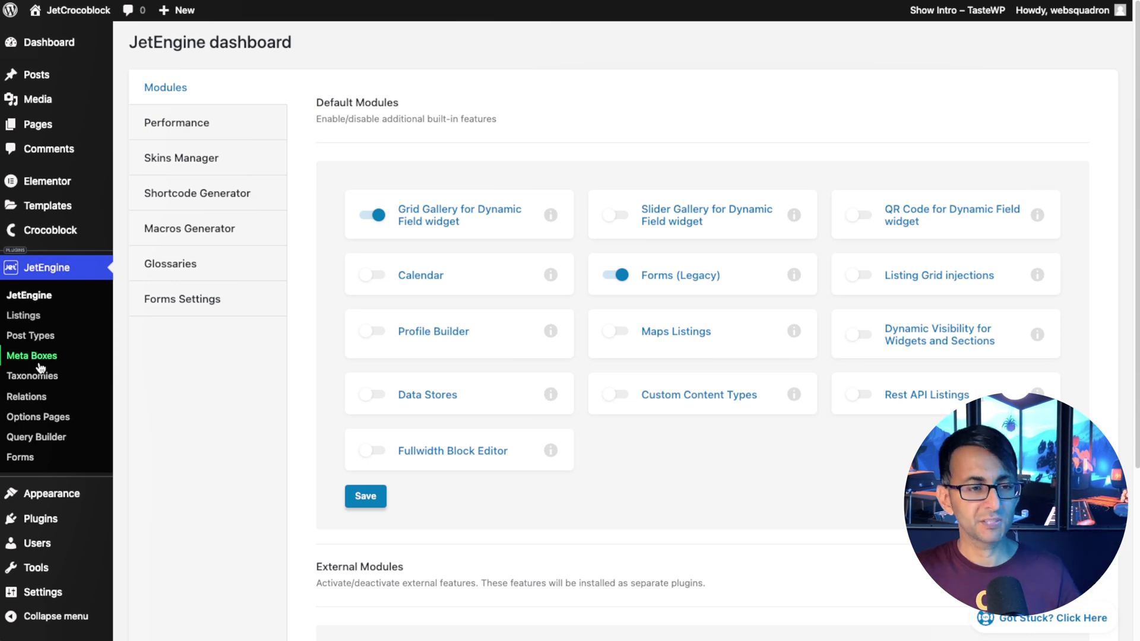
Step: Start a new post type named Sessions with the auto-filled slug sessions
{"action": "left_click", "coordinate": [28, 338]}
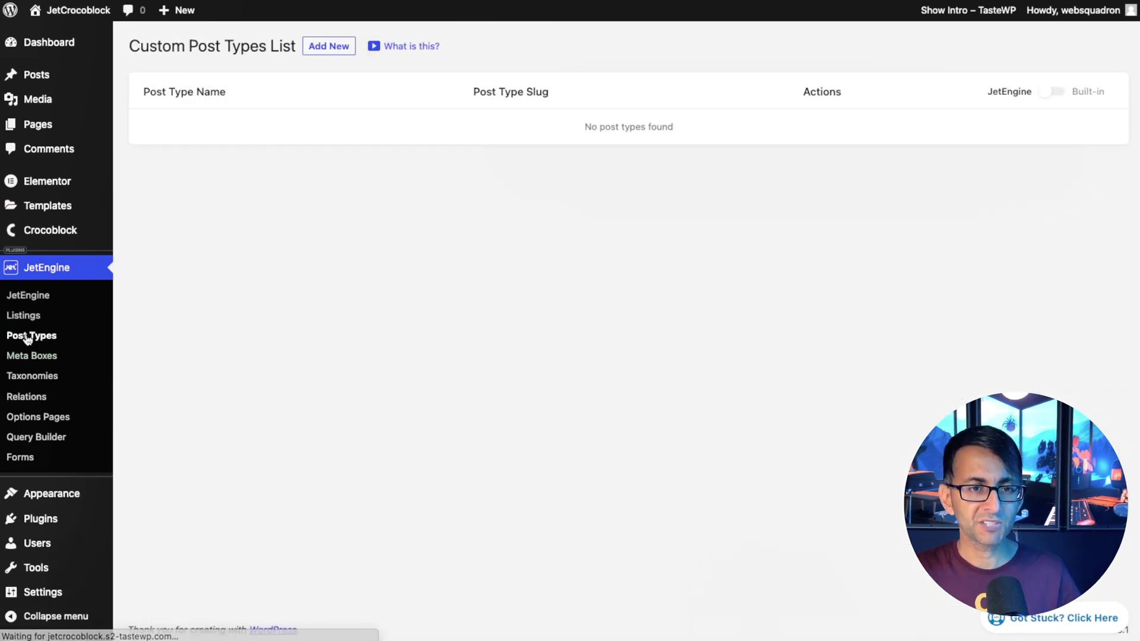
{"action": "left_click", "coordinate": [329, 48]}
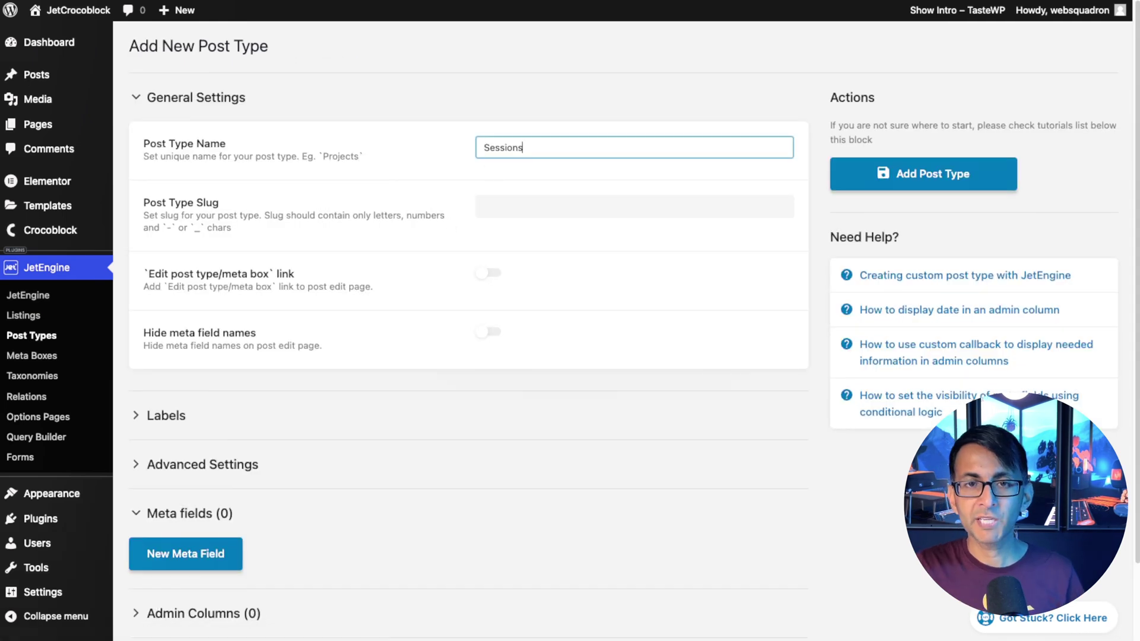
{"action": "key", "text": "Tab"}
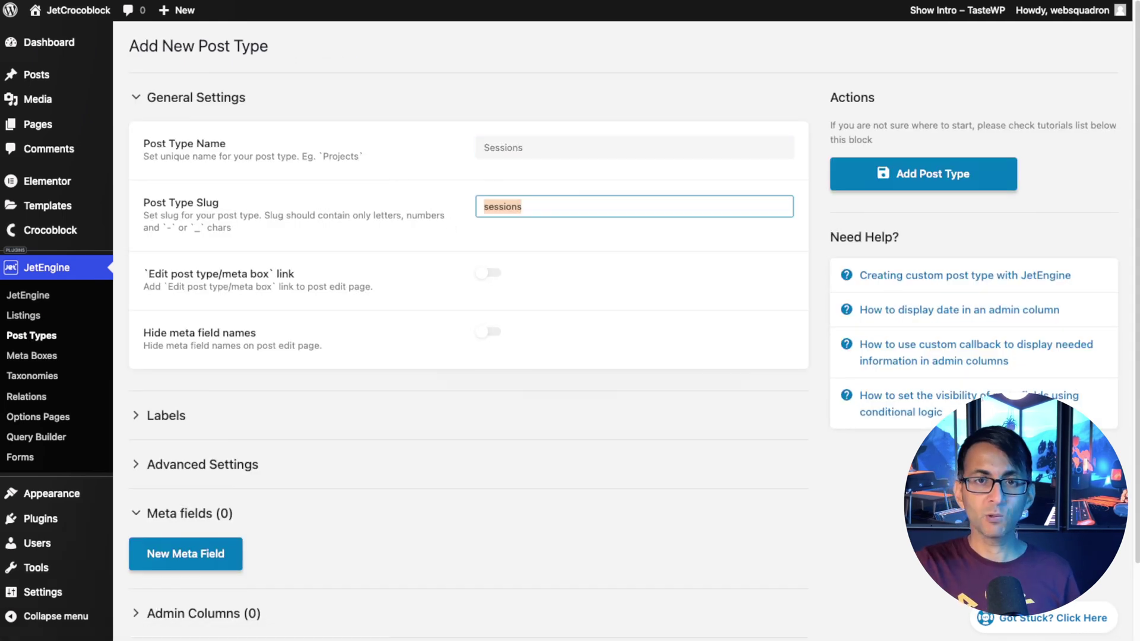
Step: Set the New Item label to 'New' and the Edit Item label to 'Edit'
{"action": "left_click", "coordinate": [304, 422]}
{"action": "scroll", "coordinate": [496, 368], "scroll_direction": "down", "scroll_amount": 5}
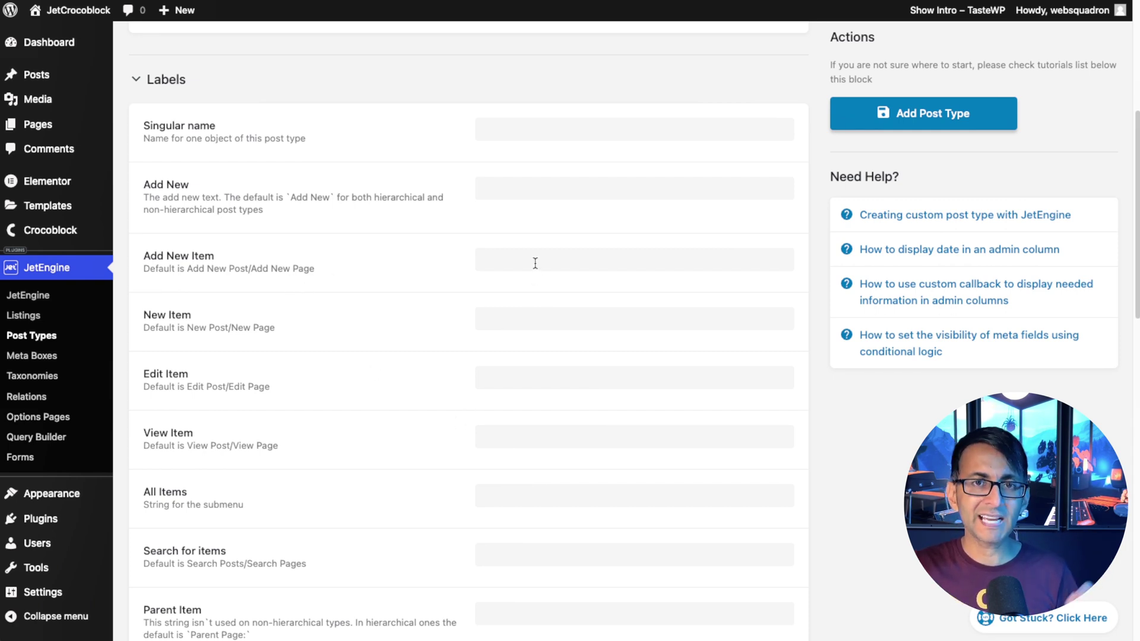
{"action": "left_click", "coordinate": [512, 321]}
{"action": "type", "text": "New"}
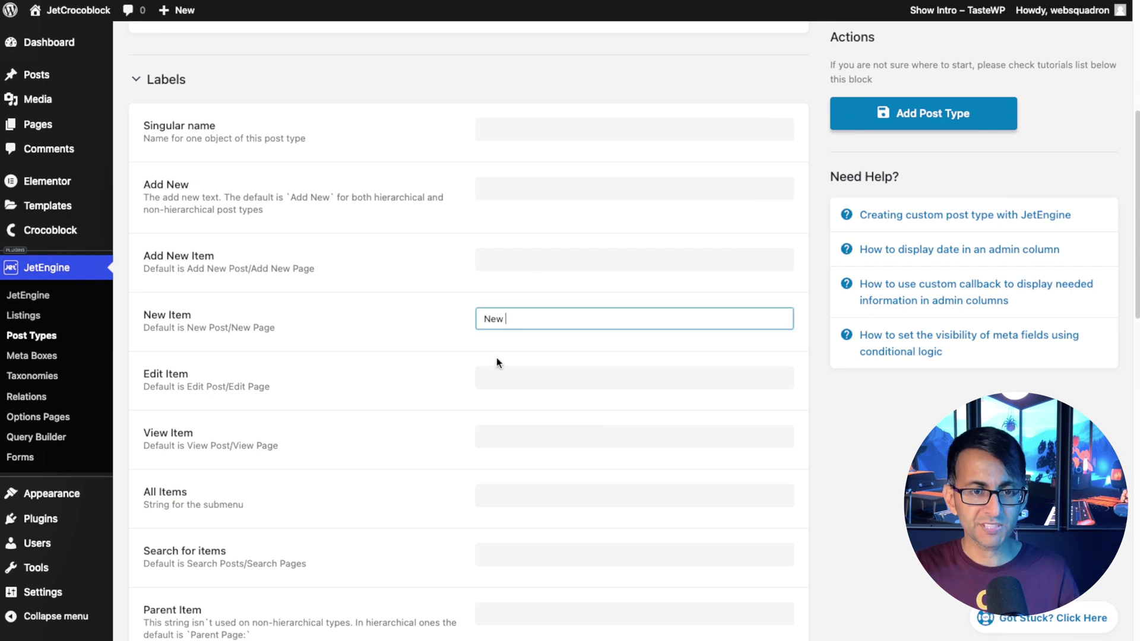
{"action": "left_click", "coordinate": [493, 378]}
{"action": "type", "text": "Edit"}
{"action": "left_click", "coordinate": [410, 342]}
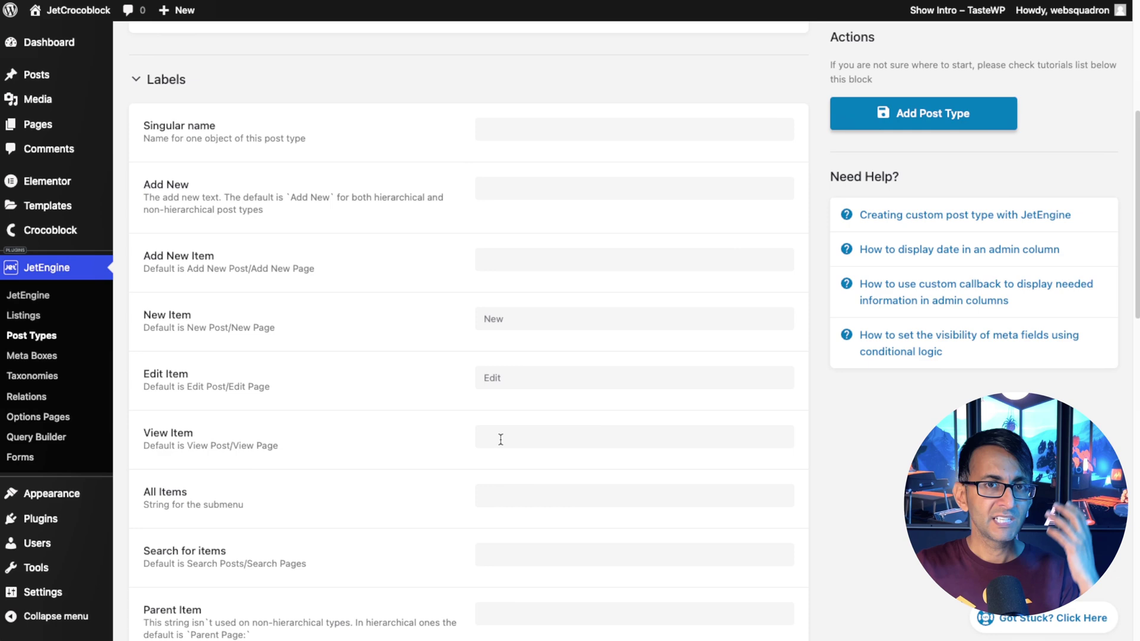
Step: Reveal the post type's Advanced Settings with their defaults
{"action": "scroll", "coordinate": [548, 493], "scroll_direction": "down", "scroll_amount": 9}
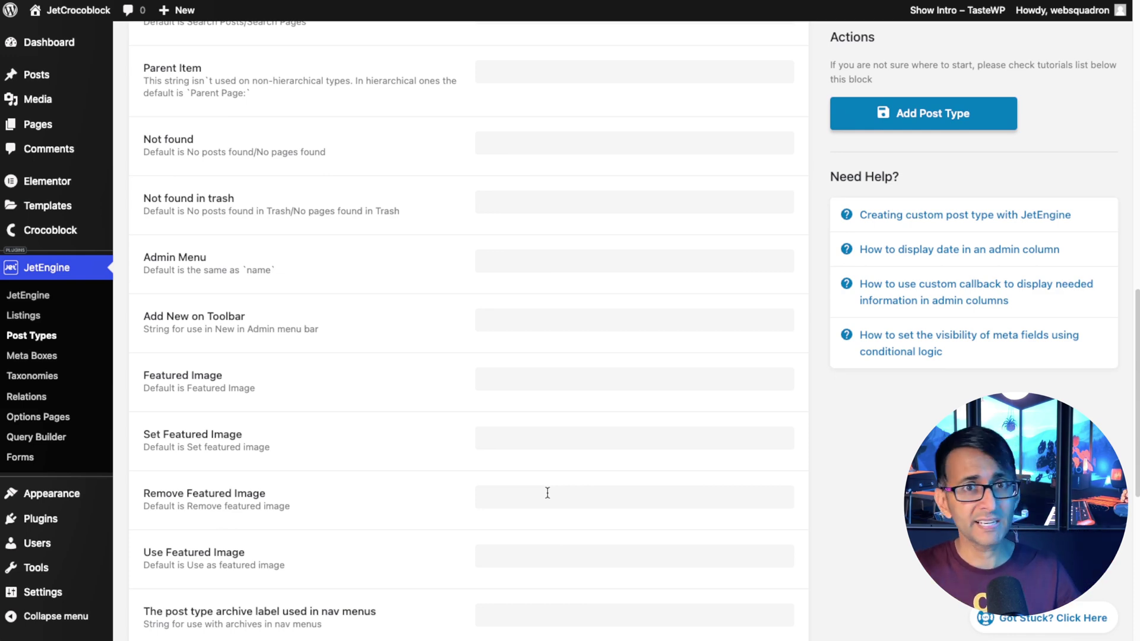
{"action": "scroll", "coordinate": [551, 503], "scroll_direction": "down", "scroll_amount": 7}
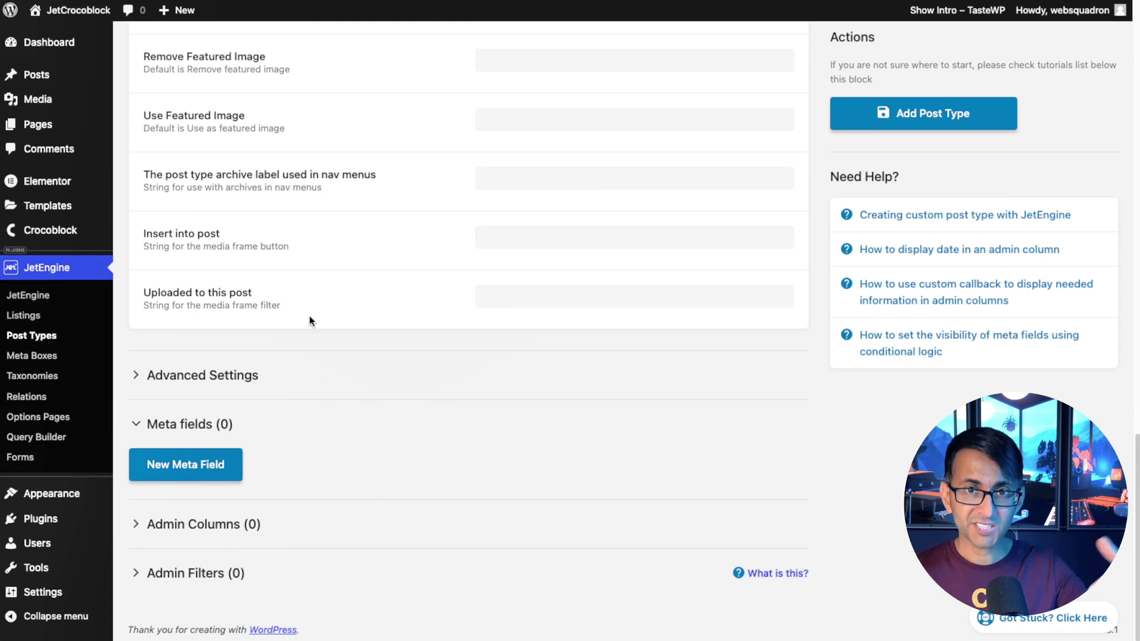
{"action": "left_click", "coordinate": [288, 384]}
{"action": "scroll", "coordinate": [593, 412], "scroll_direction": "down", "scroll_amount": 3}
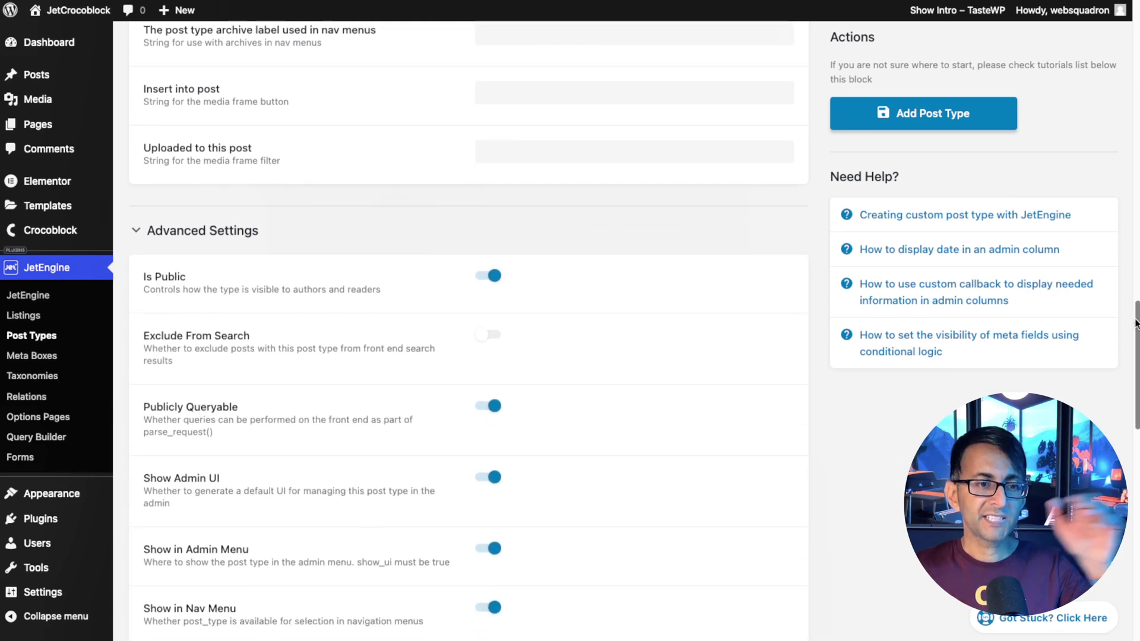
{"action": "left_click_drag", "start_coordinate": [1136, 329], "coordinate": [1135, 455]}
{"action": "scroll", "coordinate": [636, 324], "scroll_direction": "up", "scroll_amount": 2}
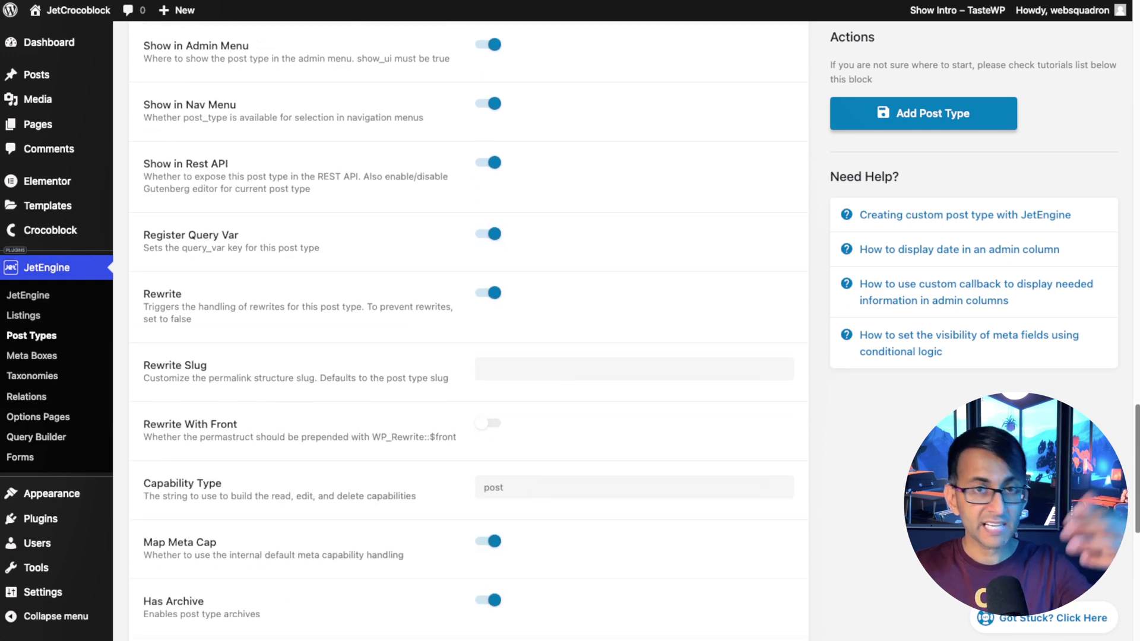
{"action": "scroll", "coordinate": [636, 325], "scroll_direction": "down", "scroll_amount": 4}
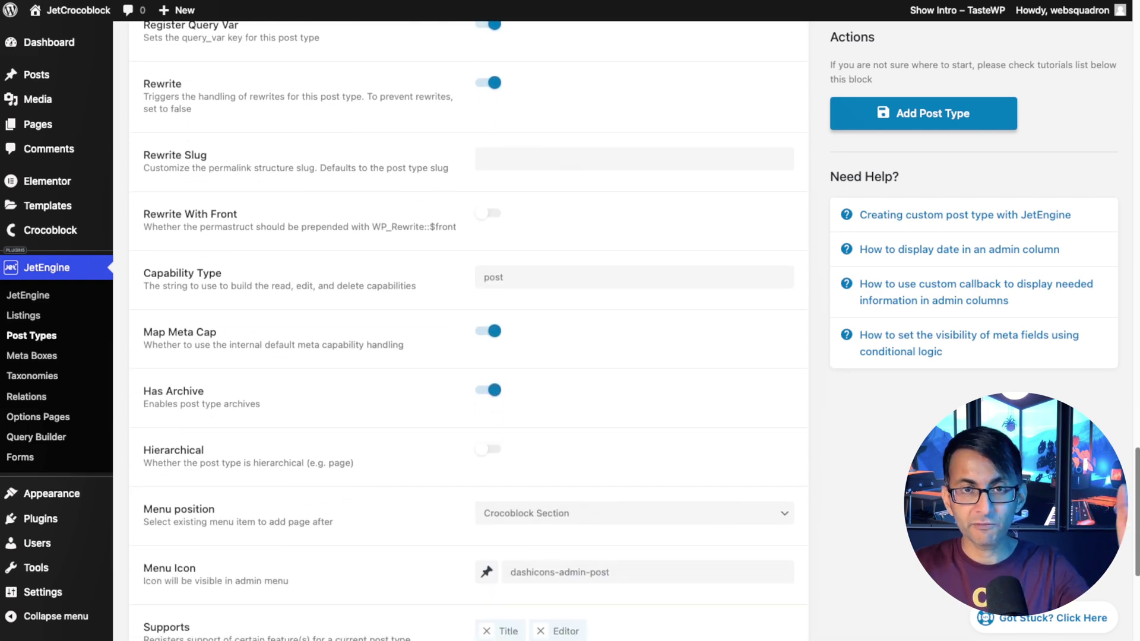
{"action": "scroll", "coordinate": [468, 328], "scroll_direction": "down", "scroll_amount": 3}
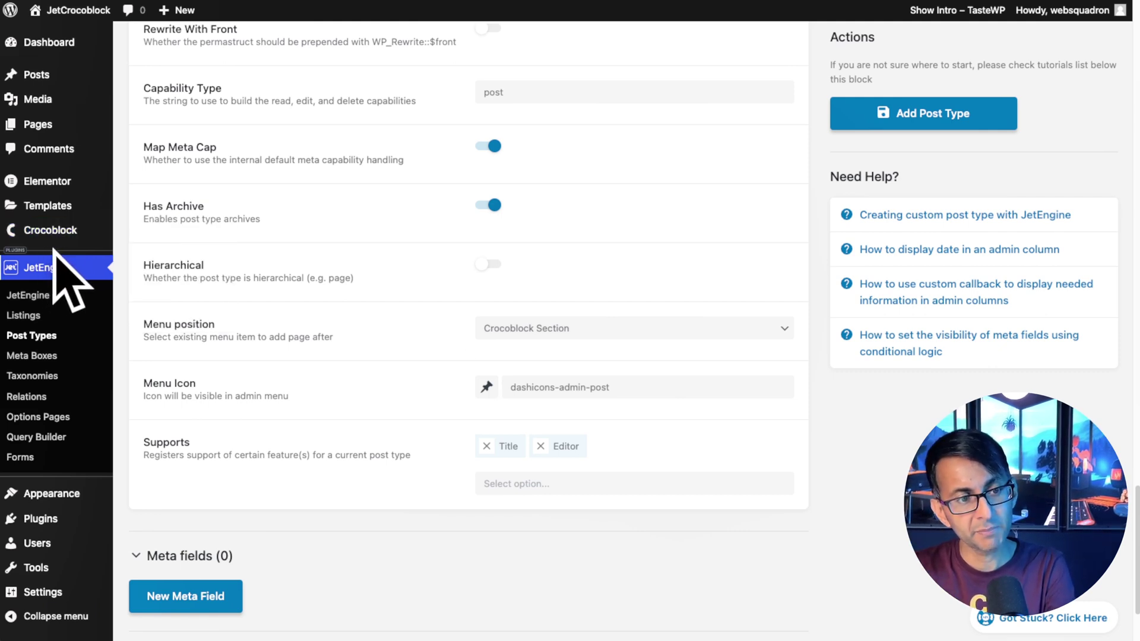
{"action": "left_click", "coordinate": [485, 393]}
{"action": "left_click", "coordinate": [542, 434]}
{"action": "type", "text": "image"}
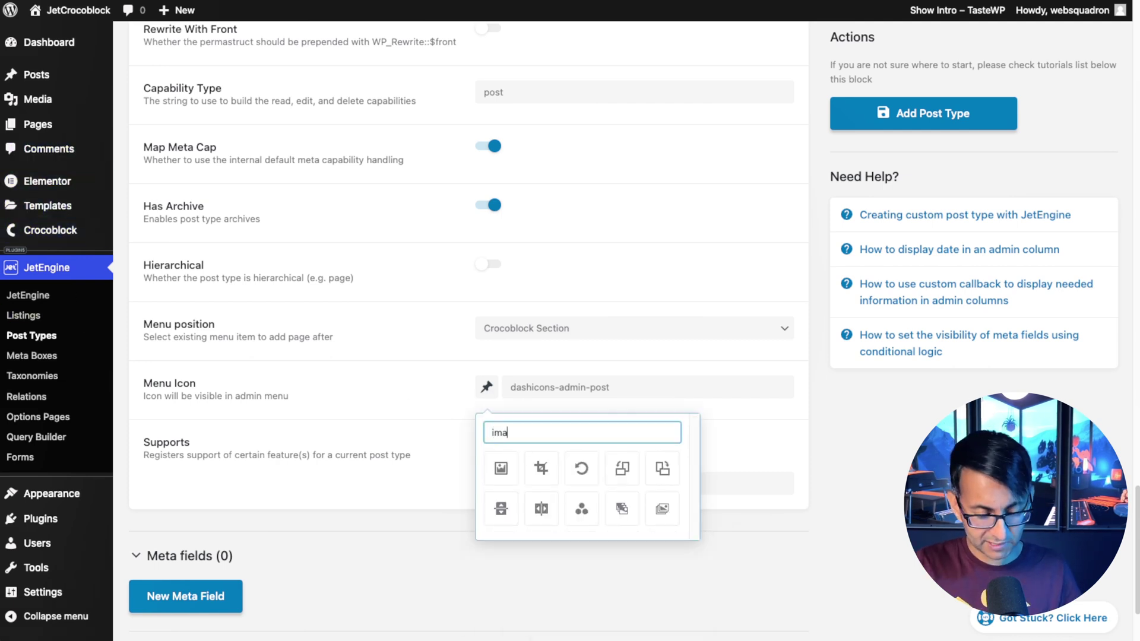
{"action": "left_click", "coordinate": [502, 469]}
{"action": "left_click", "coordinate": [486, 395]}
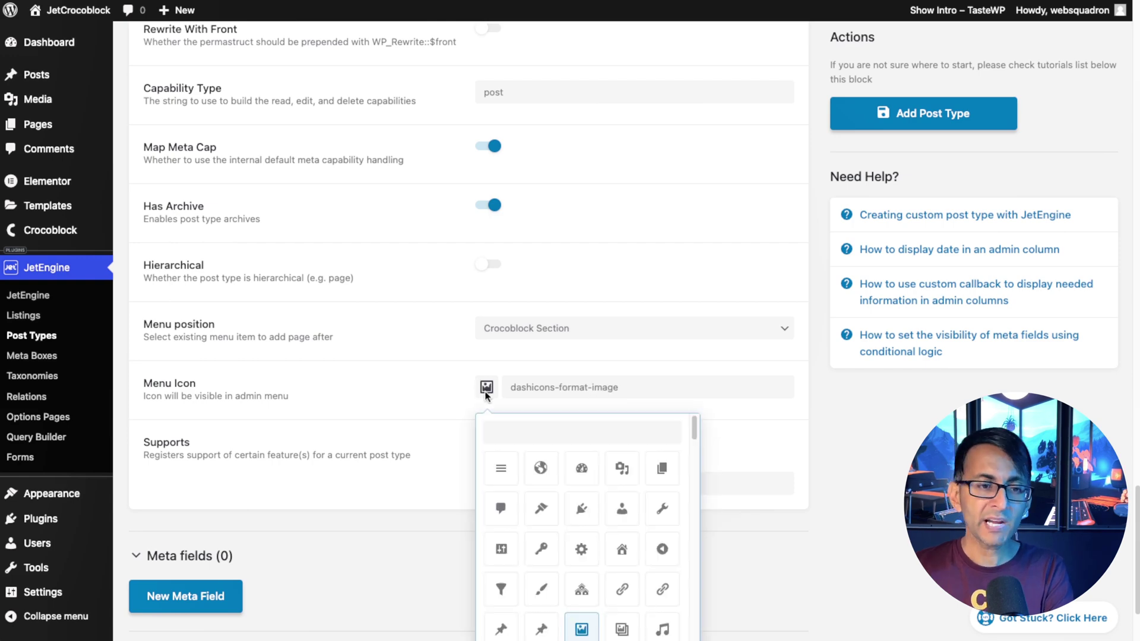
{"action": "left_click", "coordinate": [541, 550]}
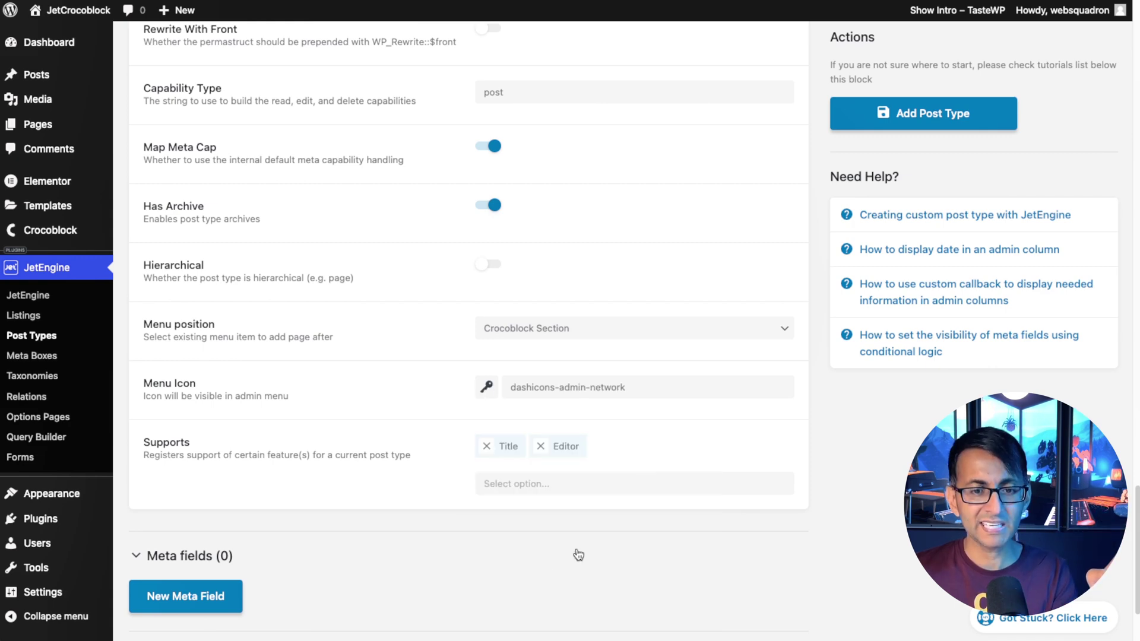
{"action": "left_click", "coordinate": [490, 386]}
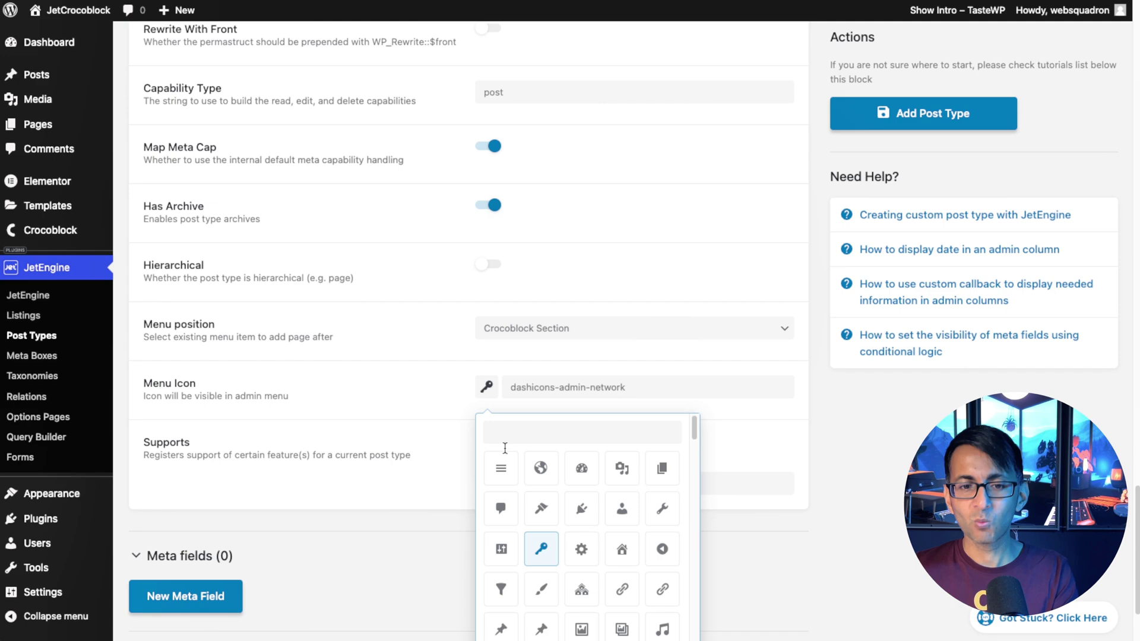
{"action": "left_click", "coordinate": [503, 627]}
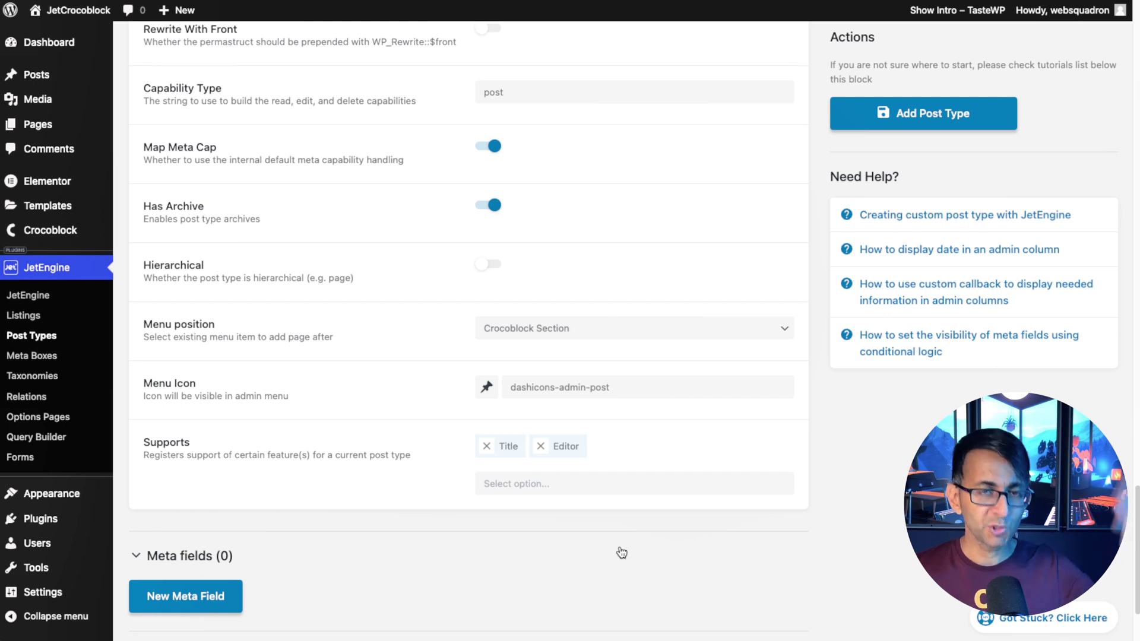
{"action": "mouse_move", "coordinate": [11, 526]}
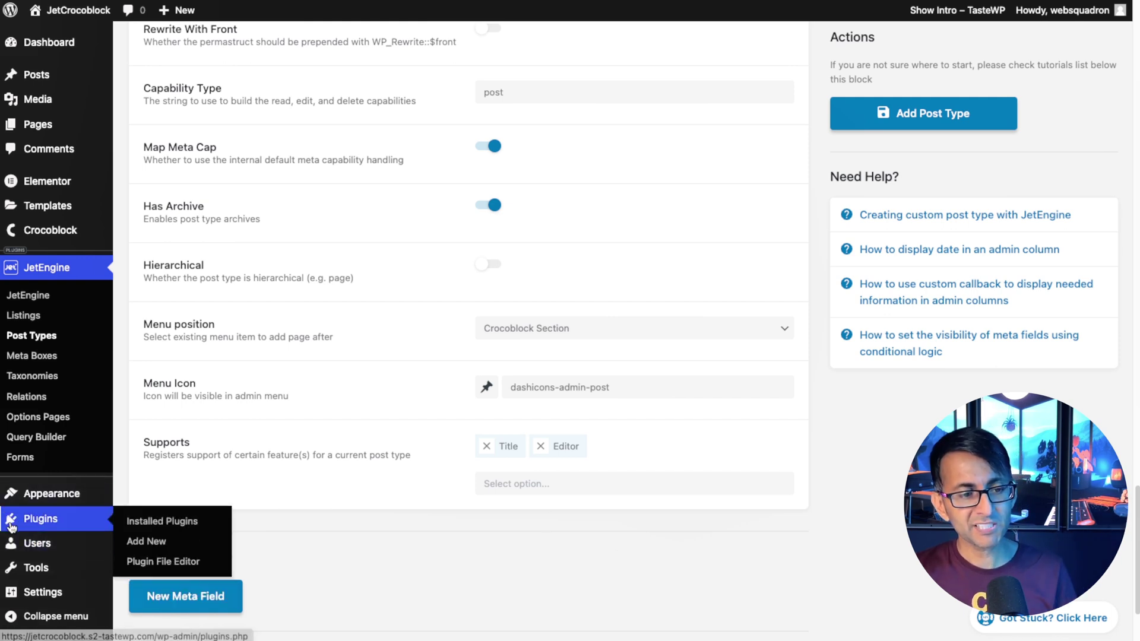
{"action": "mouse_move", "coordinate": [13, 498]}
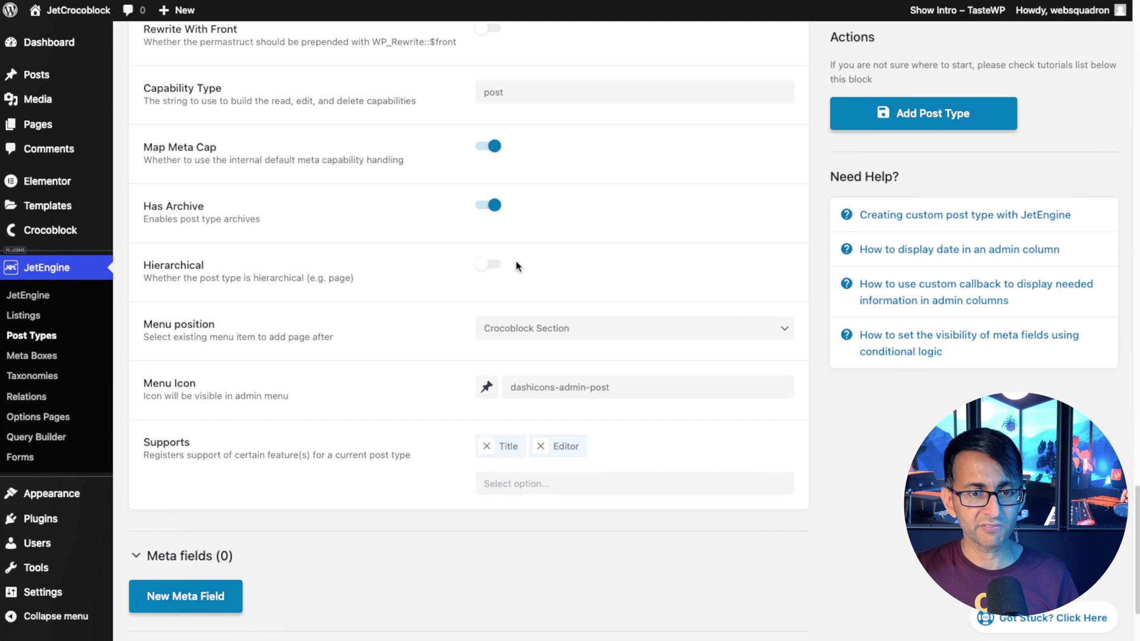
Step: Add Thumbnail (Featured Image), Comments, Author and Excerpt to the Supports list
{"action": "left_click", "coordinate": [565, 487]}
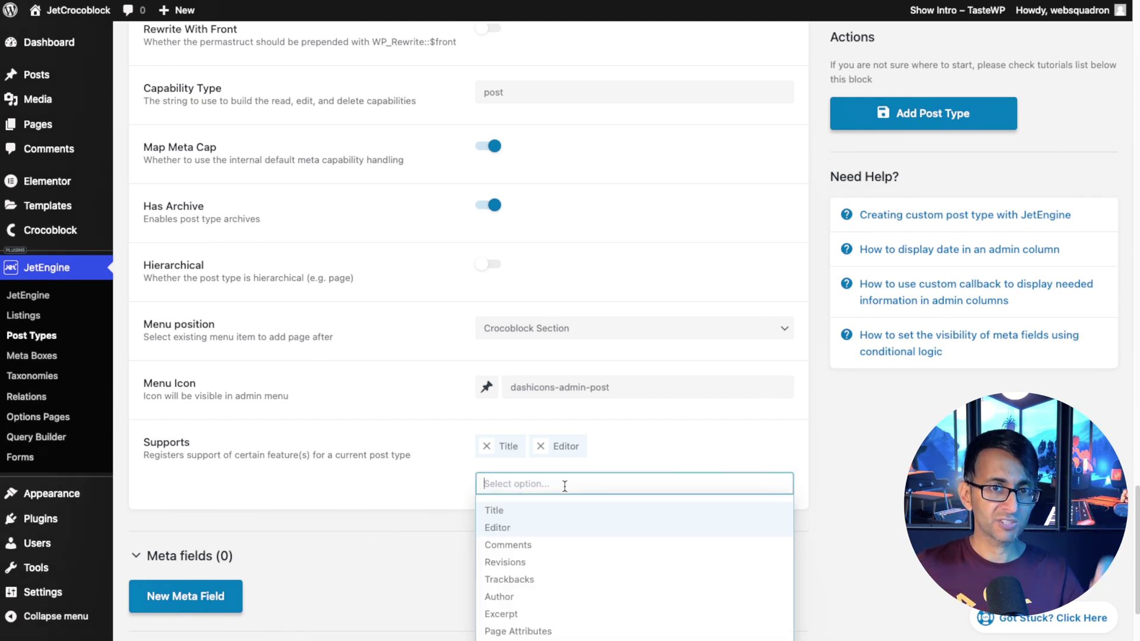
{"action": "scroll", "coordinate": [595, 506], "scroll_direction": "down", "scroll_amount": 2}
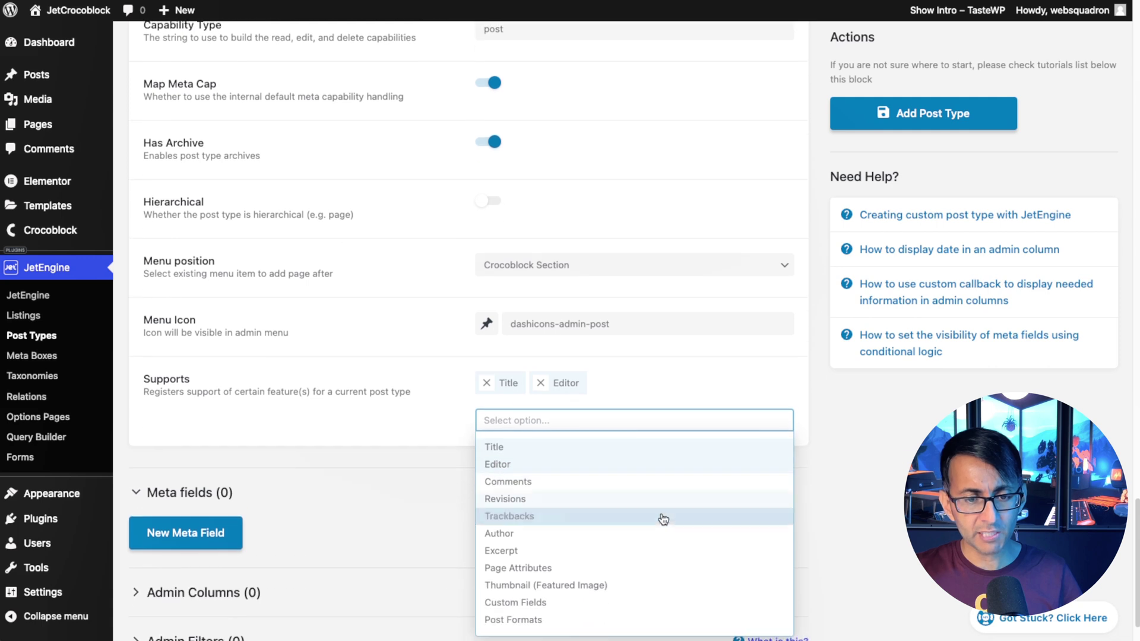
{"action": "left_click", "coordinate": [590, 585]}
{"action": "left_click", "coordinate": [583, 417]}
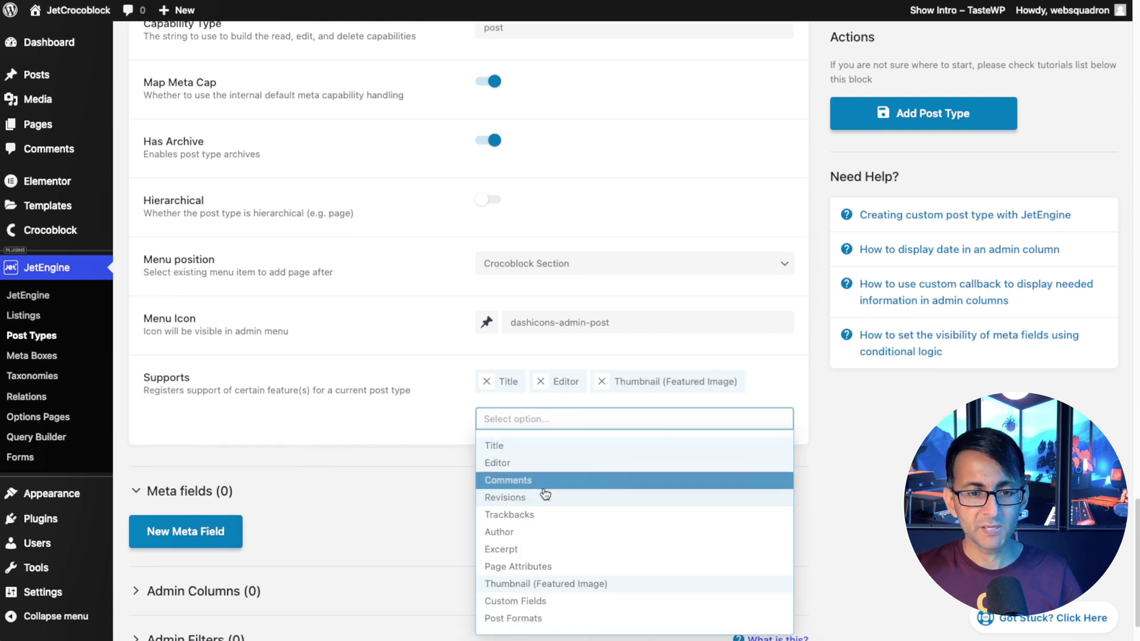
{"action": "left_click", "coordinate": [577, 480]}
{"action": "left_click", "coordinate": [560, 443]}
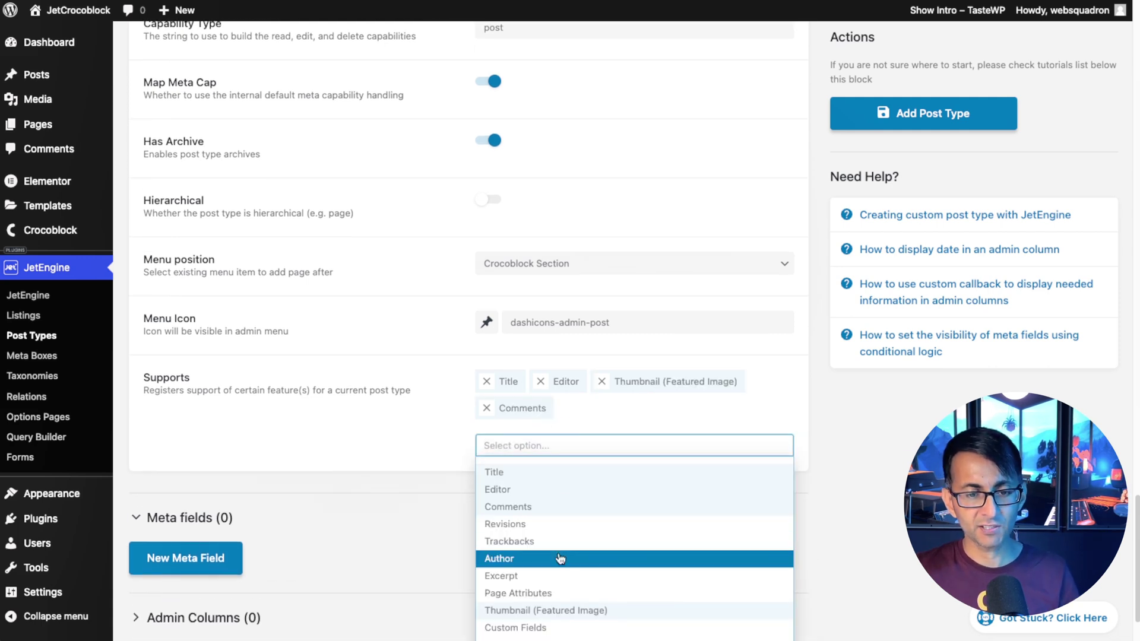
{"action": "left_click", "coordinate": [563, 558]}
{"action": "left_click", "coordinate": [578, 449]}
{"action": "left_click", "coordinate": [558, 575]}
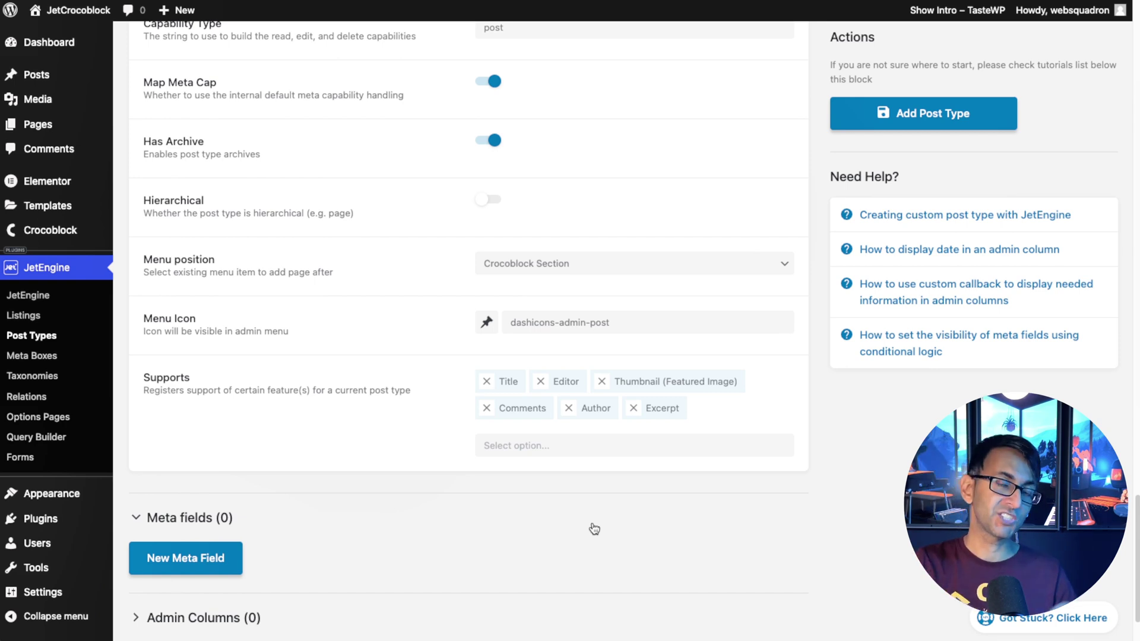
Step: Remove Comments, Author, Excerpt and Editor, leaving Title and Thumbnail supported
{"action": "left_click", "coordinate": [486, 408]}
{"action": "left_click", "coordinate": [487, 409]}
{"action": "left_click", "coordinate": [486, 409]}
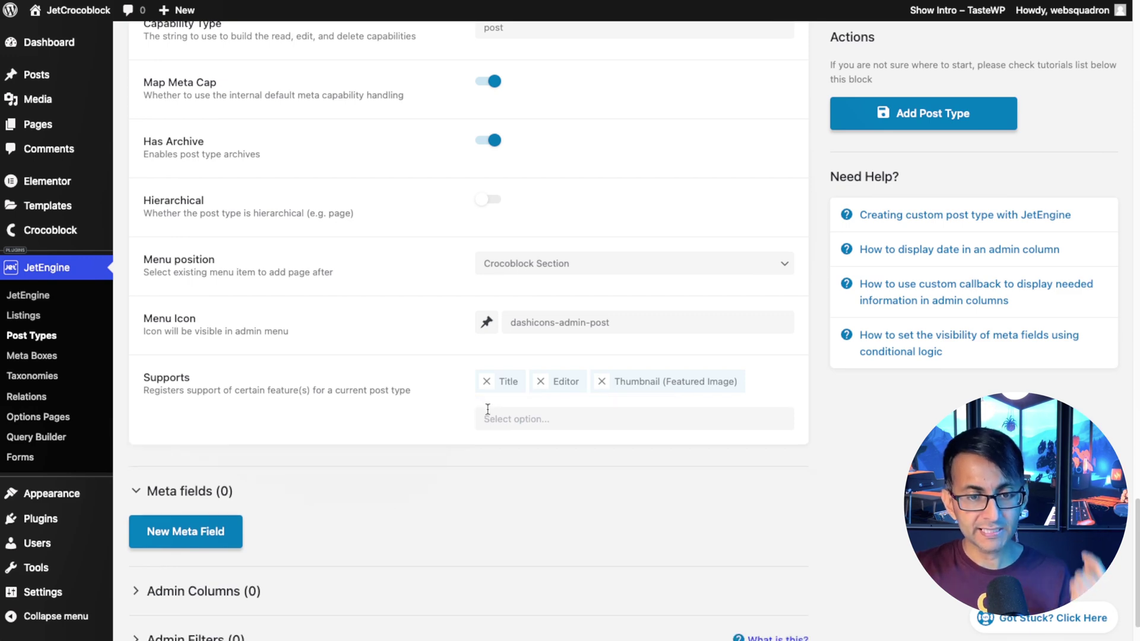
{"action": "left_click", "coordinate": [541, 382]}
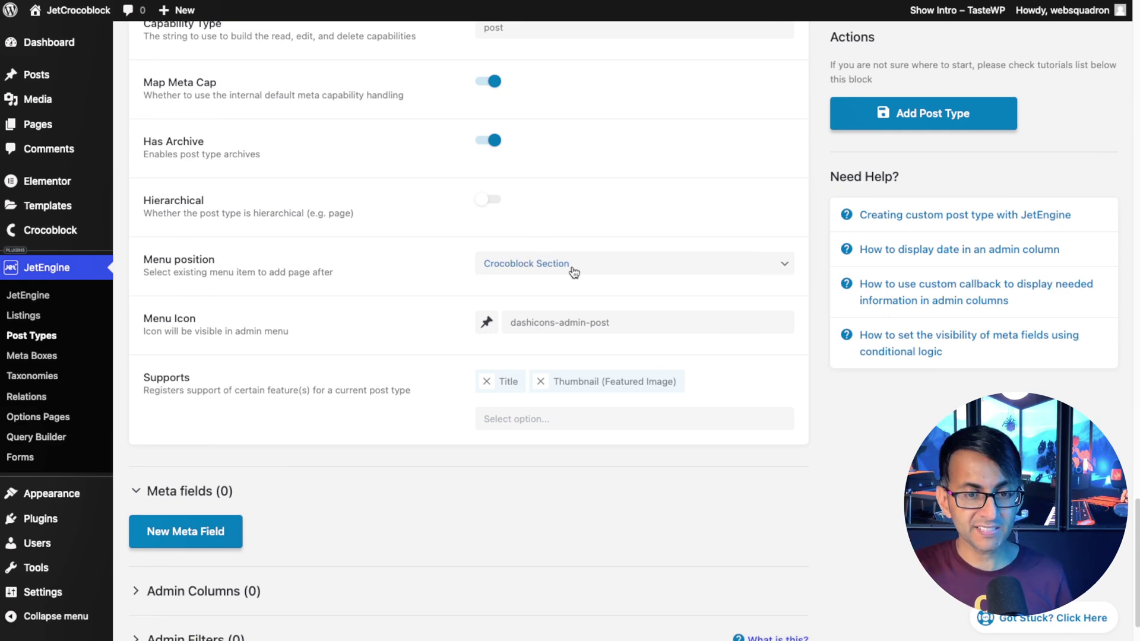
{"action": "scroll", "coordinate": [261, 448], "scroll_direction": "down", "scroll_amount": 2}
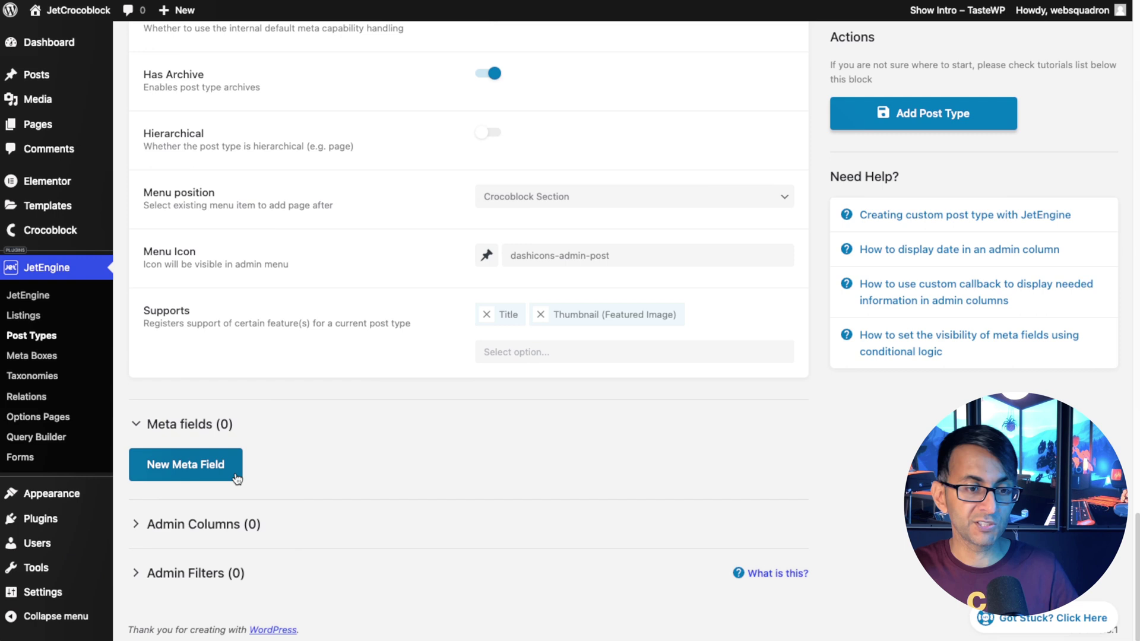
Step: Expand Admin Columns and save the Sessions post type with Add Post Type
{"action": "left_click", "coordinate": [538, 523]}
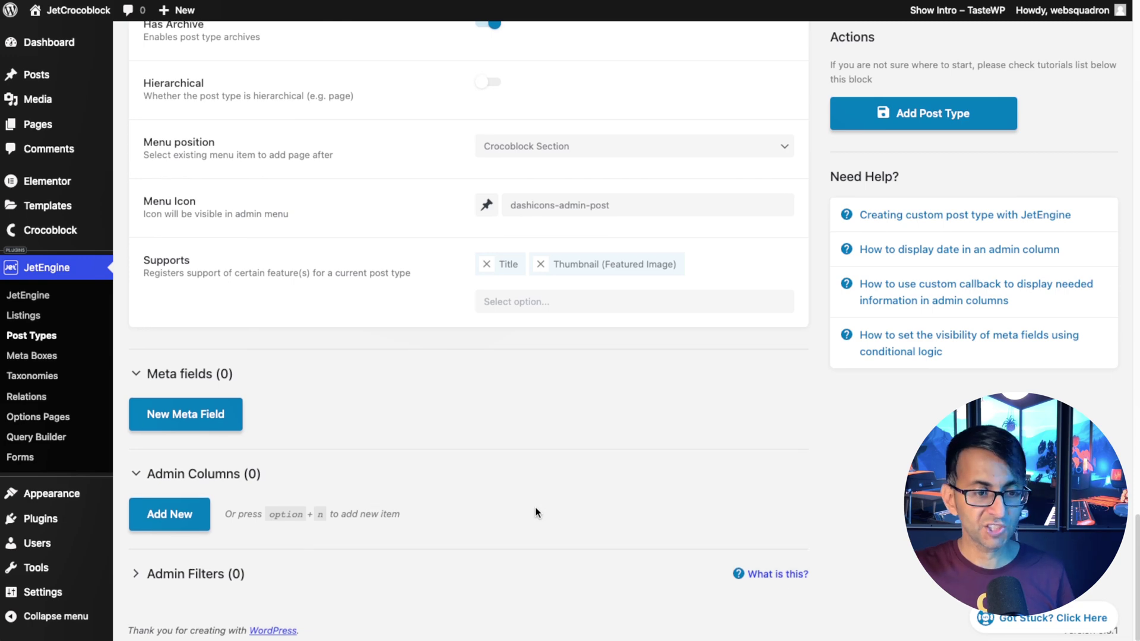
{"action": "scroll", "coordinate": [718, 461], "scroll_direction": "up", "scroll_amount": 10}
{"action": "scroll", "coordinate": [721, 460], "scroll_direction": "up", "scroll_amount": 15}
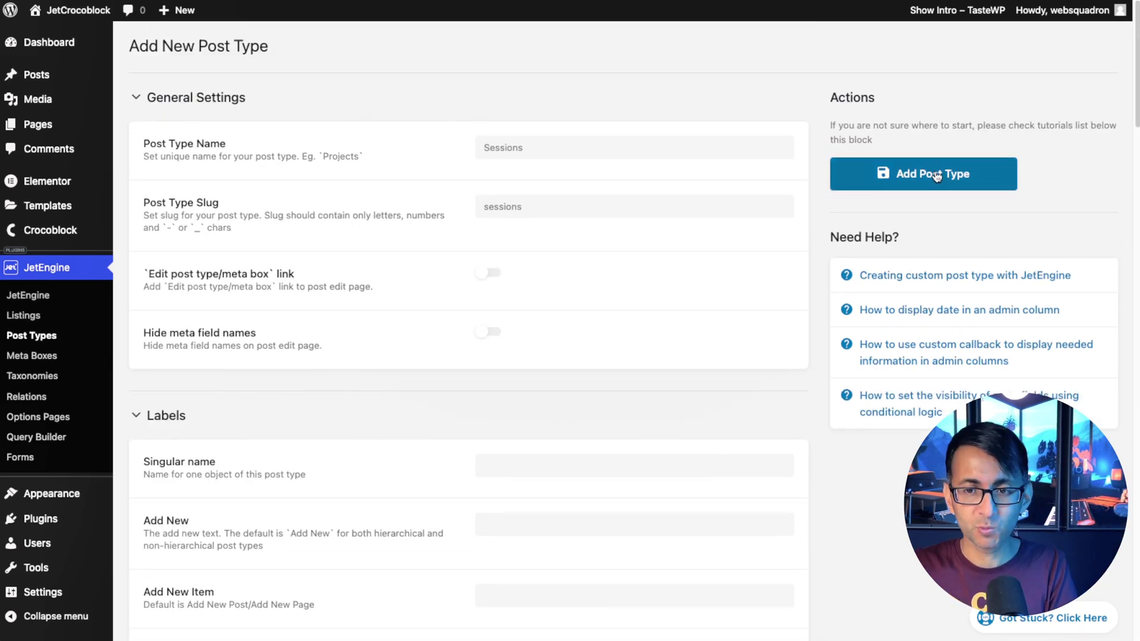
{"action": "left_click", "coordinate": [936, 174]}
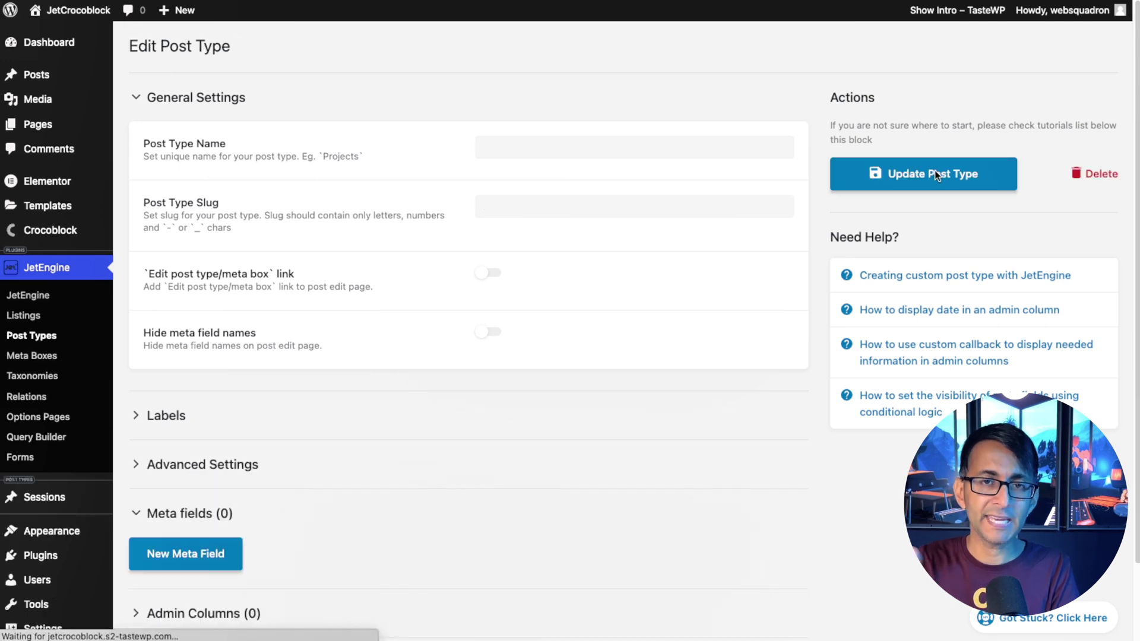
{"action": "mouse_move", "coordinate": [59, 499]}
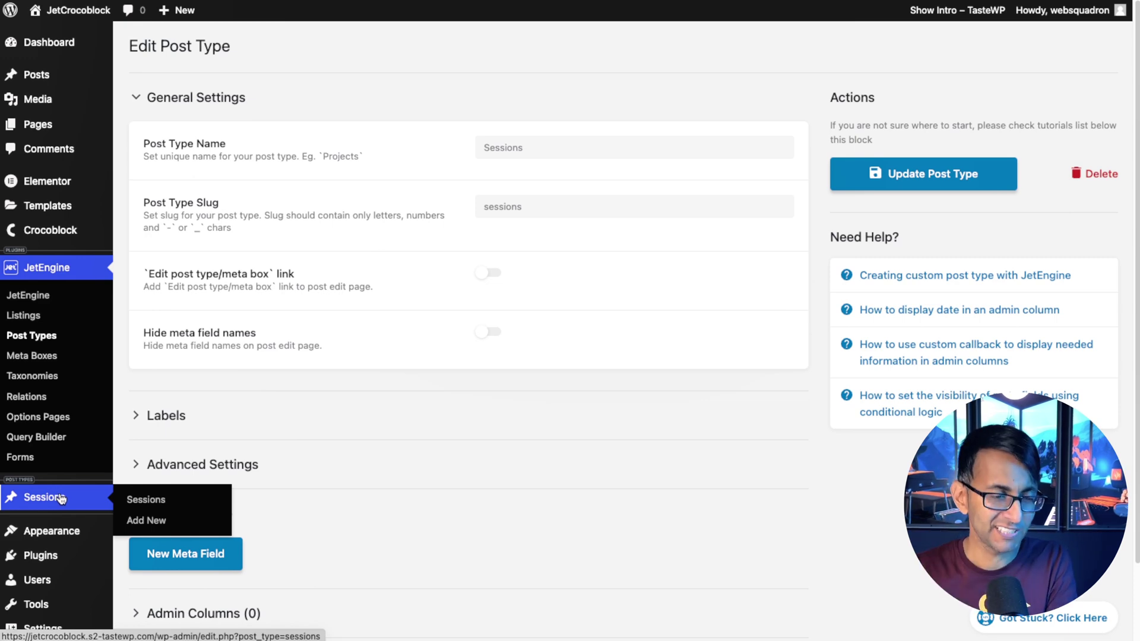
Step: Go to the empty Sessions posts list and start a new Sessions post
{"action": "left_click", "coordinate": [62, 499]}
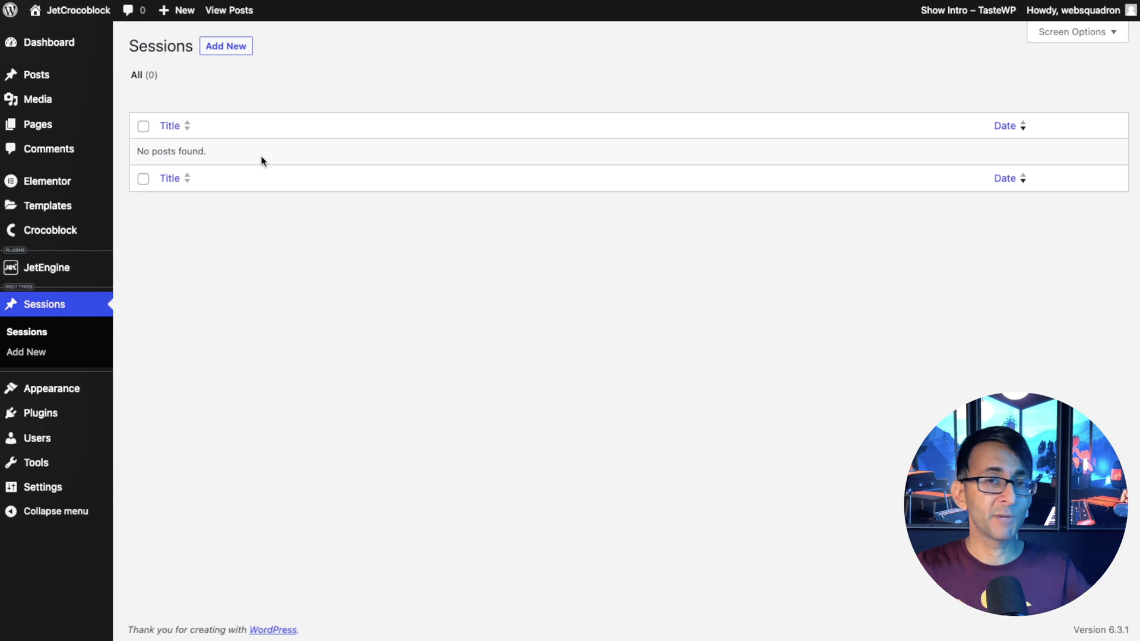
{"action": "left_click", "coordinate": [226, 46]}
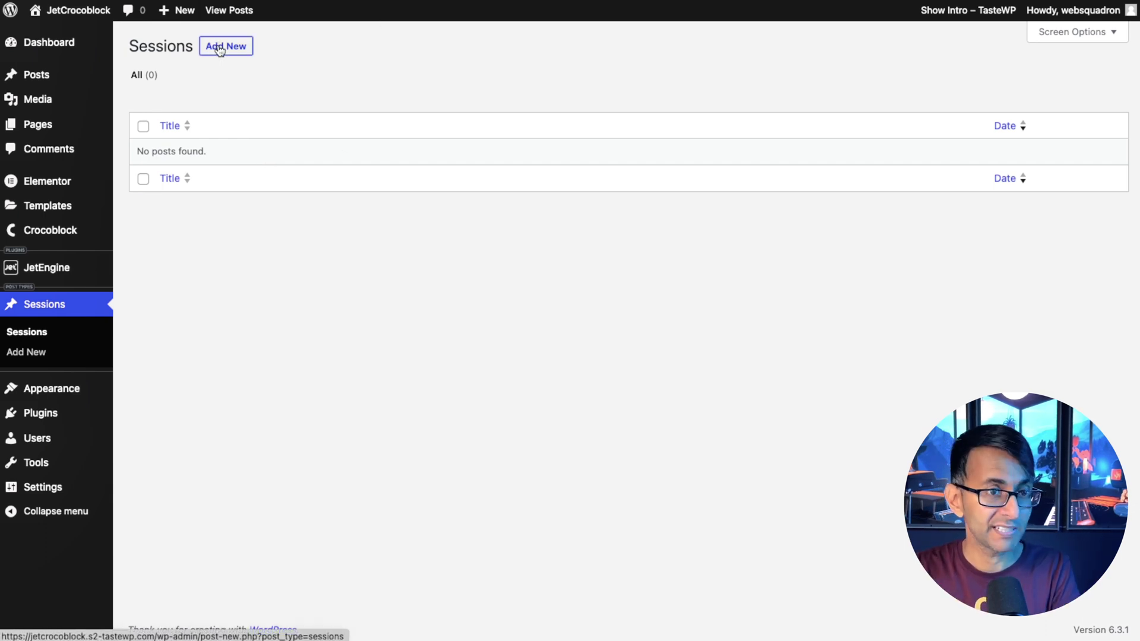